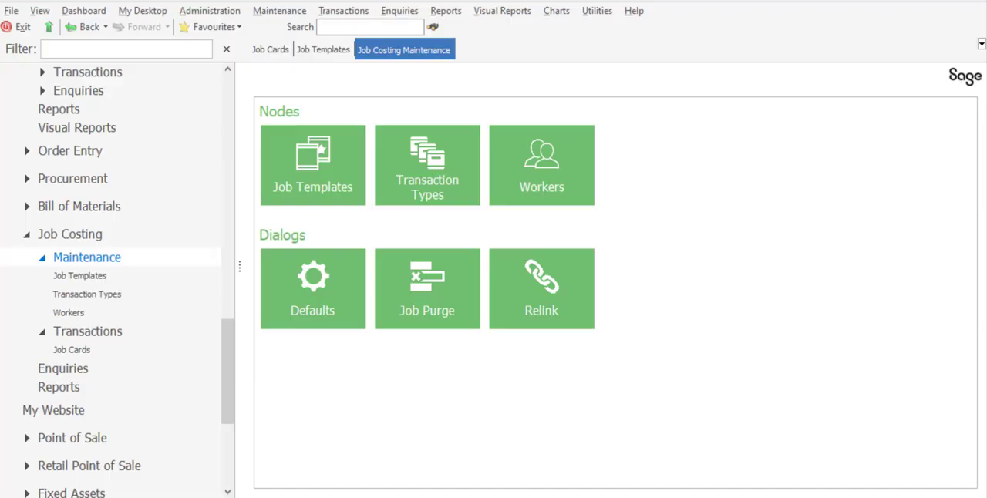
Create a new job template with the description "Machine Service Interval".
left_click(307, 194)
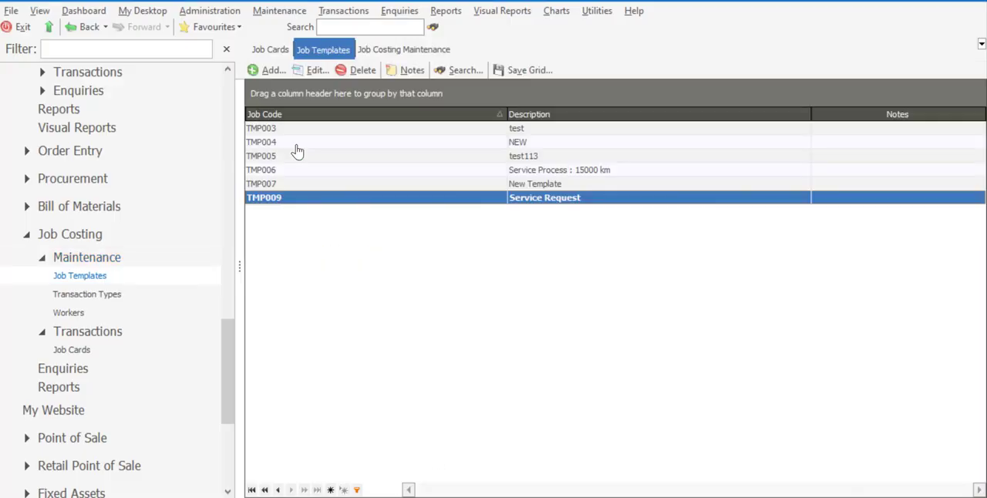
left_click(274, 71)
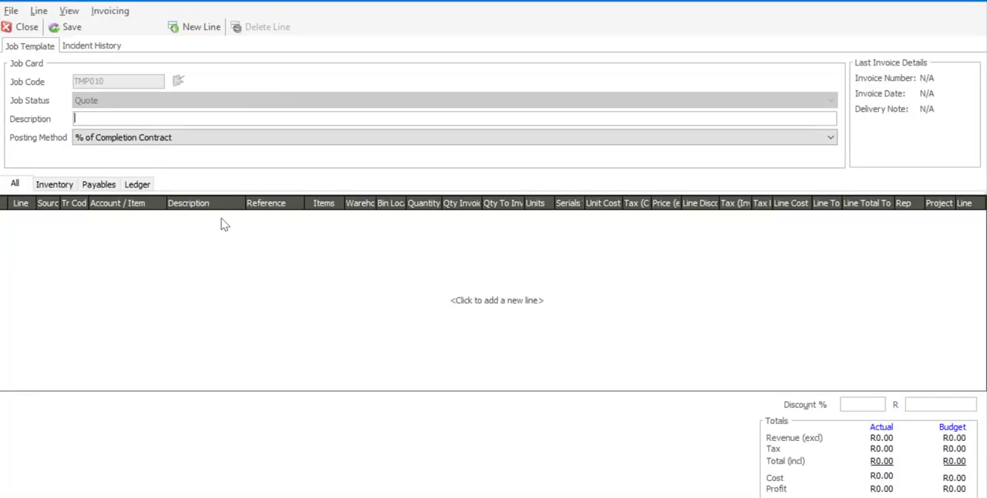
type("Machine Service Interval")
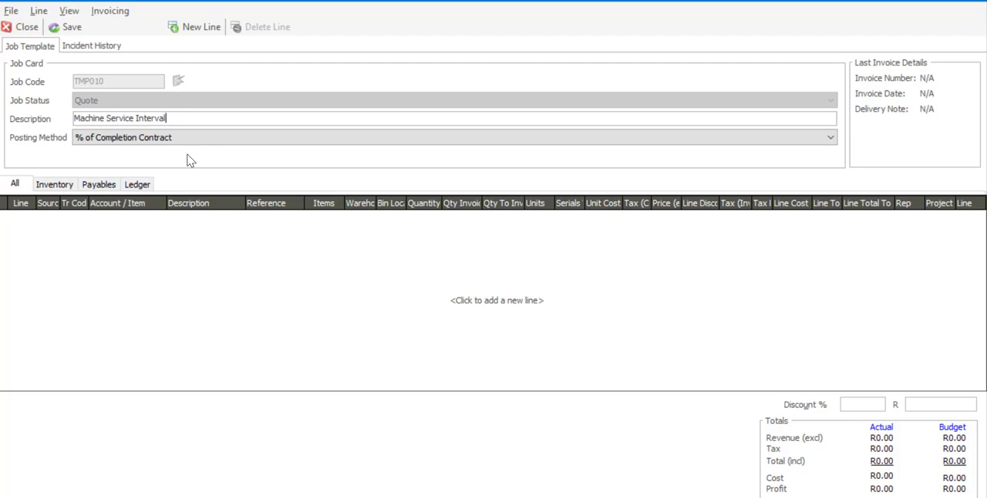
Add a first template line with transaction code ST and stock item CCS94082, Cucumber Slices QR.
left_click(198, 31)
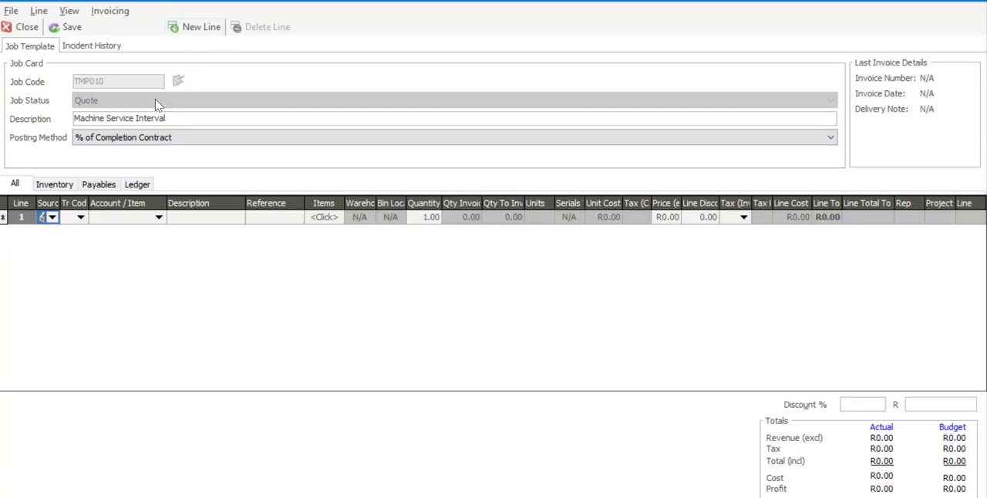
left_click(81, 217)
left_click(83, 246)
left_click(158, 218)
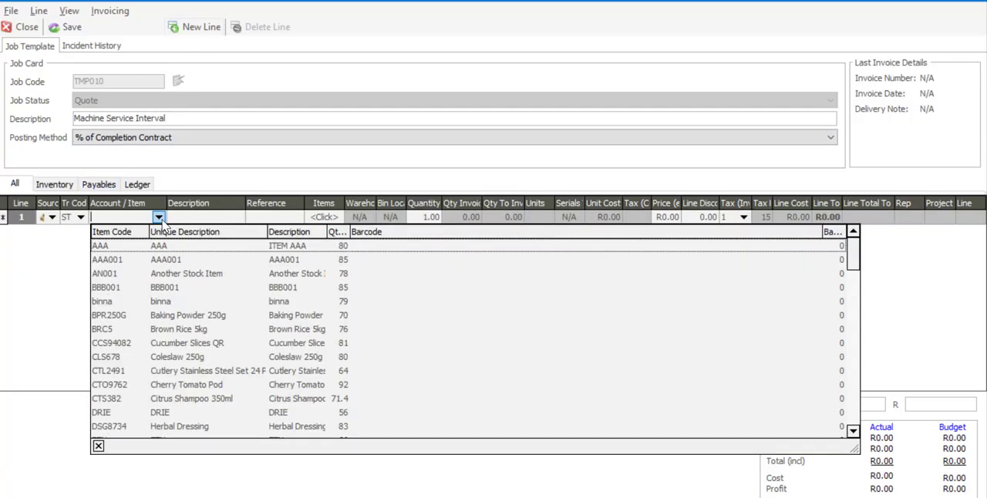
left_click(188, 344)
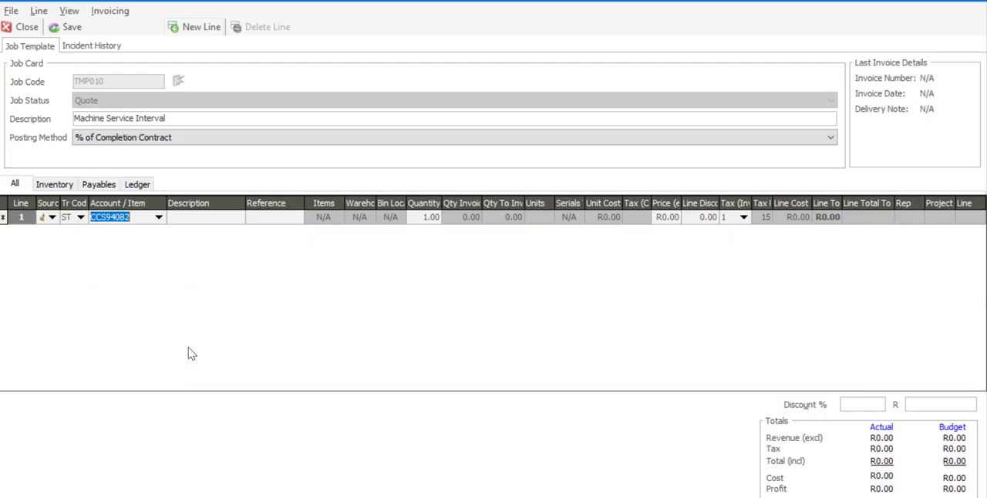
key("Tab")
Complete line 1 with reference REF1 and warehouse Mstr, keeping the default quantity, price, discount and tax type.
key("Tab")
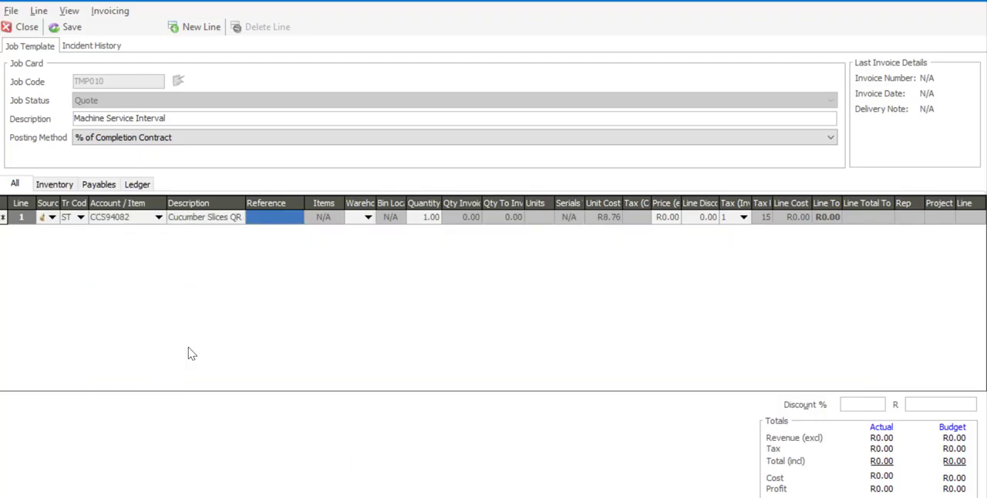
type("REF1")
key("Tab")
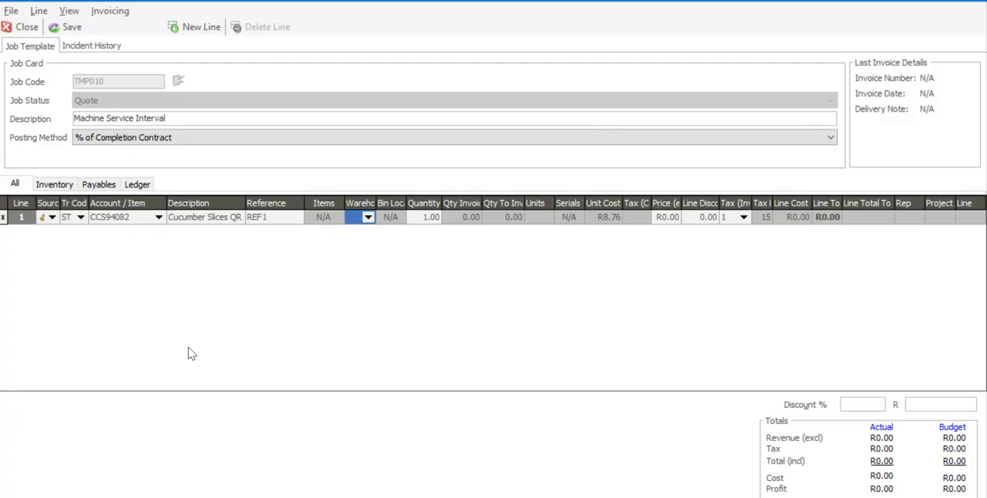
key("Tab")
key("Tab")
key("Tab")
key("Tab")
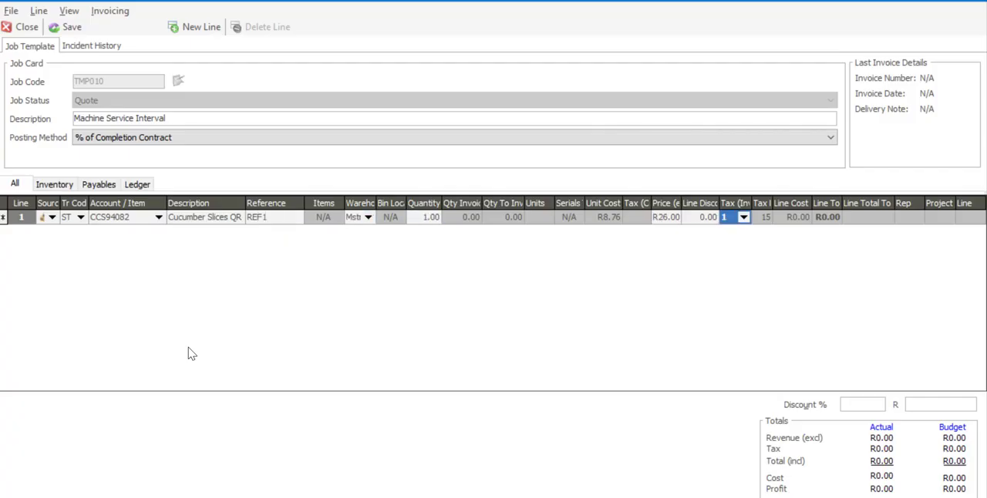
key("Tab")
Set up line 2 with transaction code ST and stock item CTO9762, Cherry Tomato Pod.
left_click(81, 232)
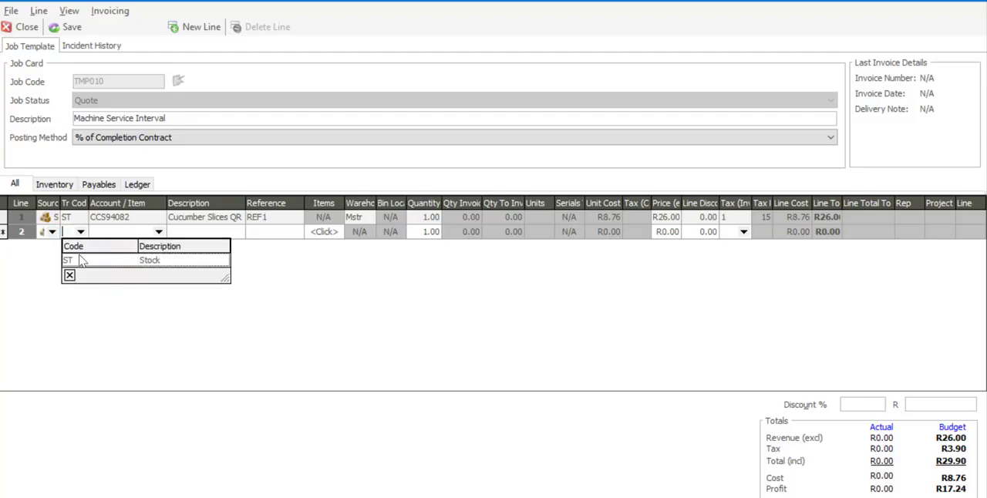
left_click(83, 261)
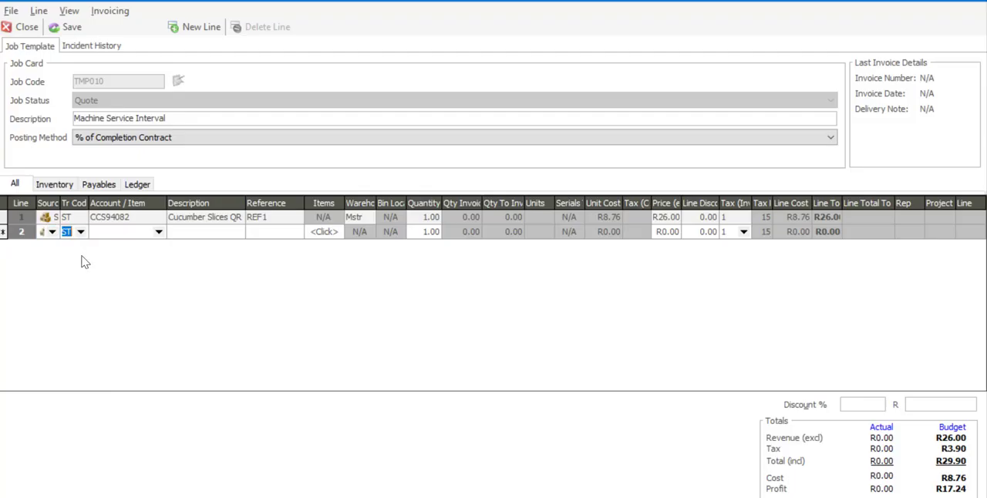
left_click(159, 232)
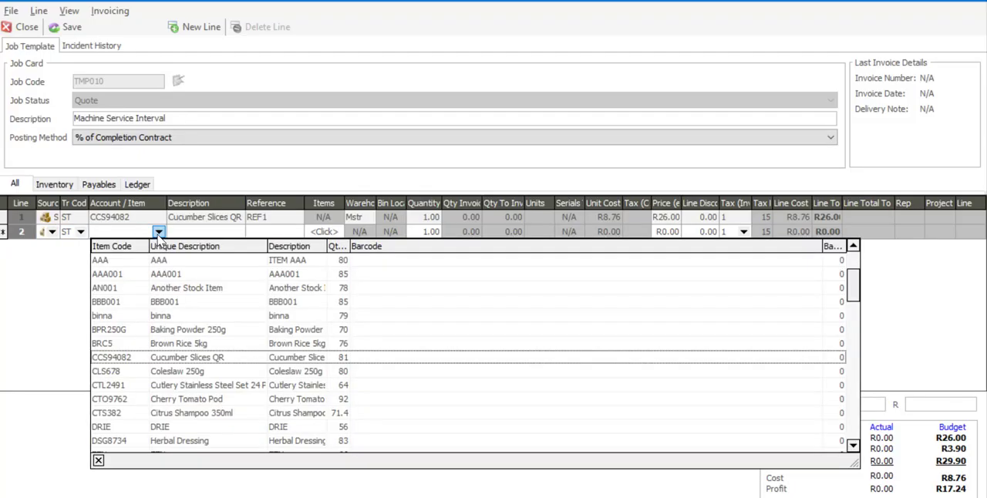
left_click(160, 402)
key("Tab")
Complete line 2 with reference REF2 and warehouse Mstr, keeping the remaining defaults.
key("Tab")
type("RE")
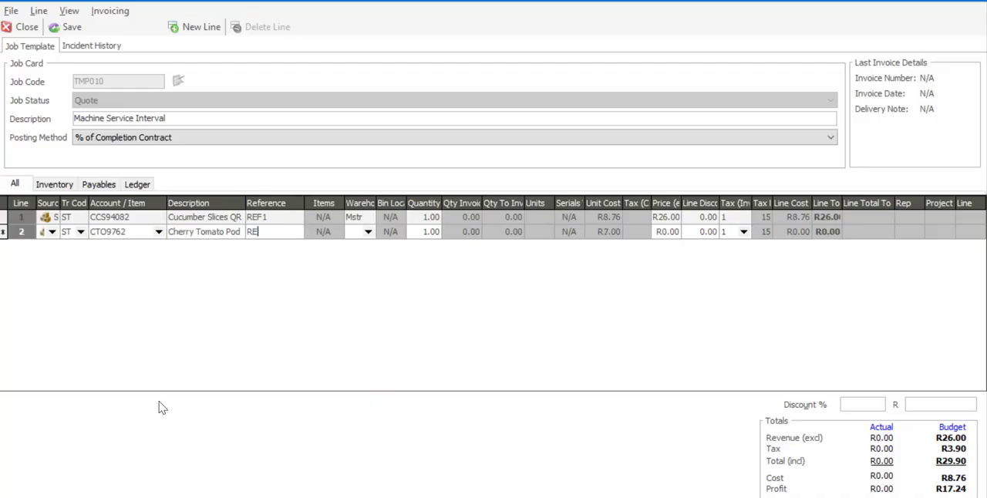
type("F2")
key("Tab")
key("Tab")
key("Tab")
key("Tab")
key("Tab")
key("Tab")
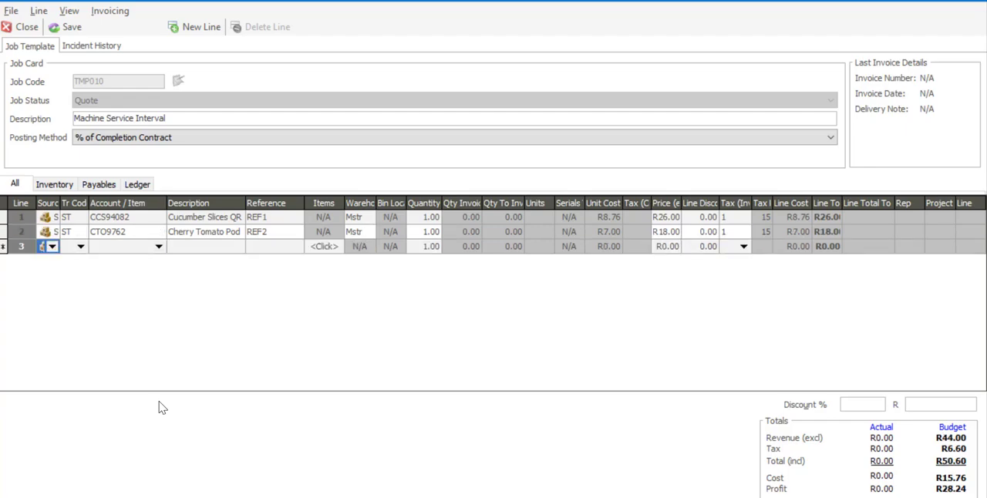
Set up line 3 with transaction code ST and stock item RSN872, Raisins 300g.
left_click(80, 246)
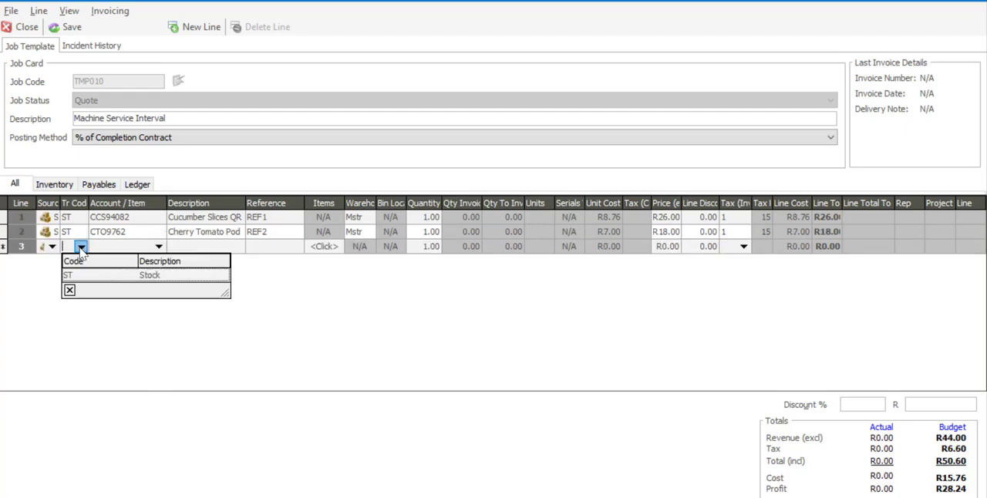
left_click(91, 269)
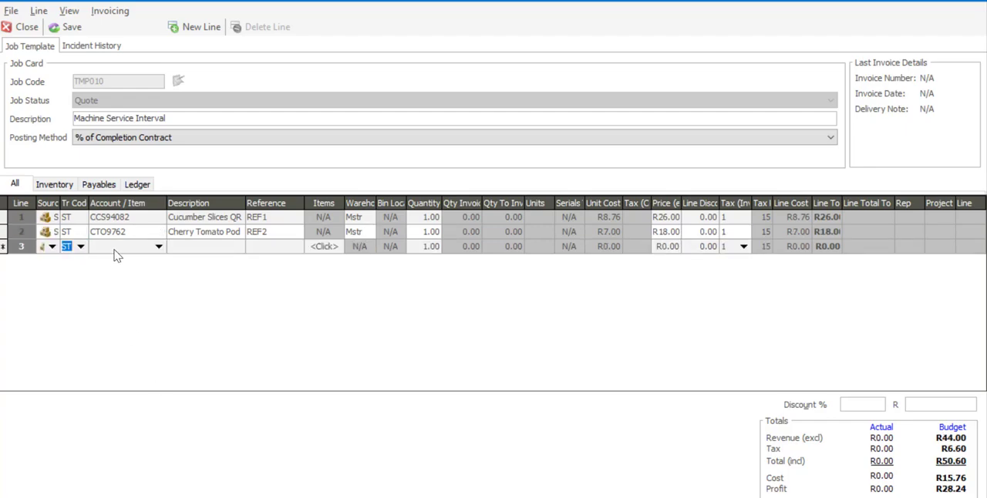
key("Tab")
type("RS")
key("Tab")
key("Tab")
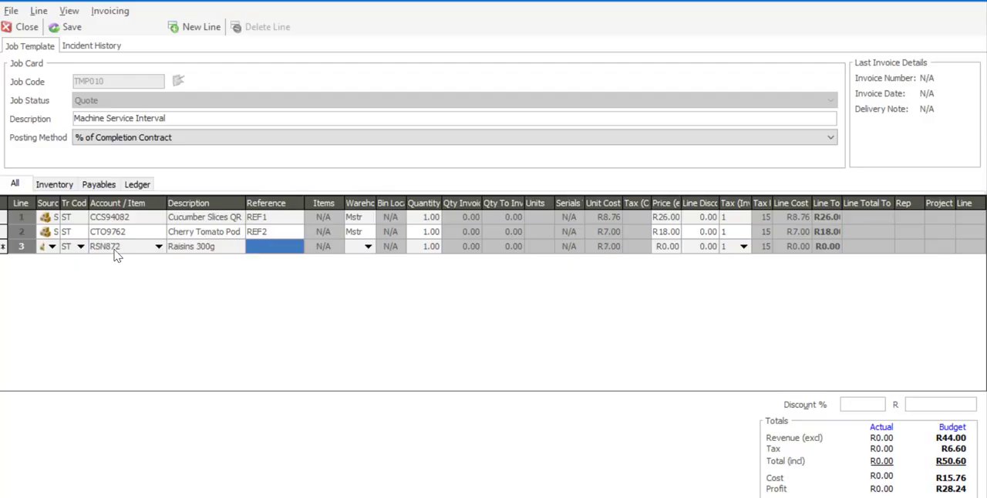
Complete line 3 with reference REF3 and warehouse Mstr, keeping the default quantity and price.
type("REF")
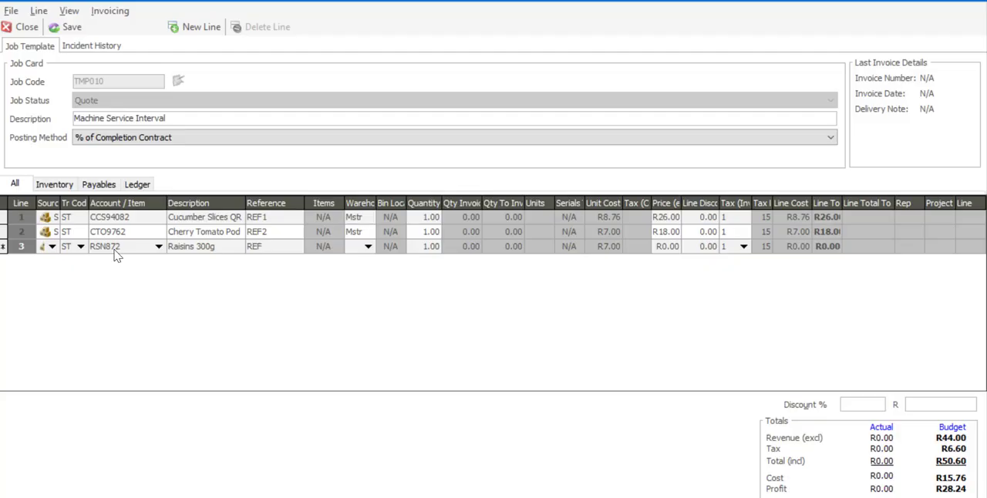
type("3")
key("Tab")
type("M")
key("Tab")
key("Tab")
key("Tab")
key("Tab")
key("Tab")
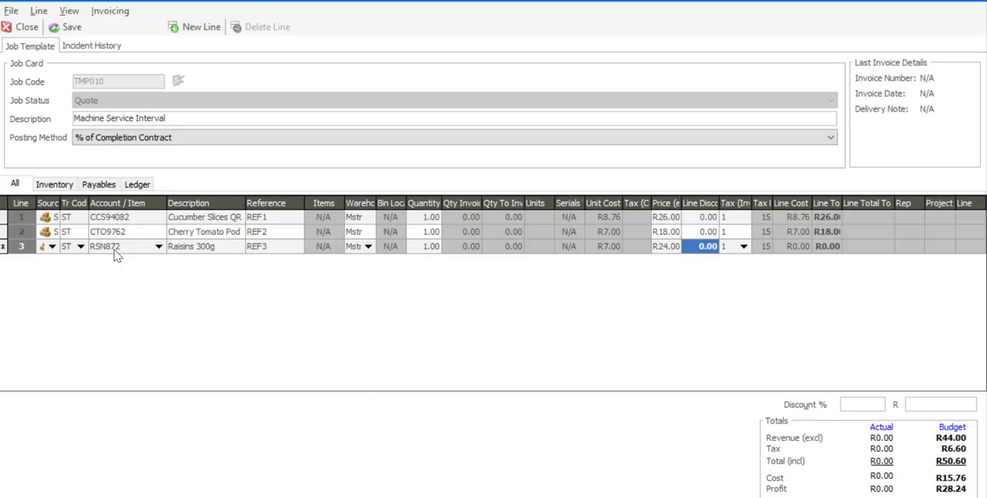
Set up line 4 as a GL source line with transaction code FL and the Equipment Rental account.
left_click(52, 262)
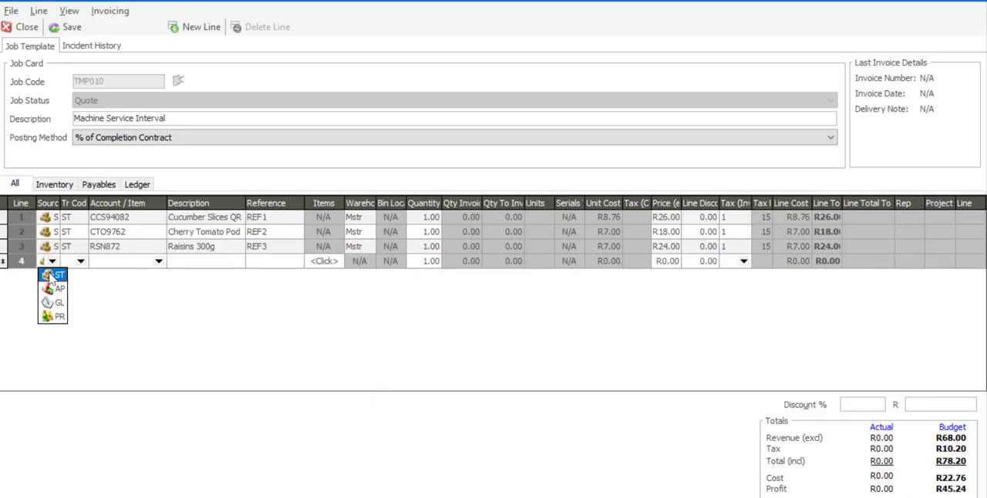
left_click(52, 304)
left_click(81, 261)
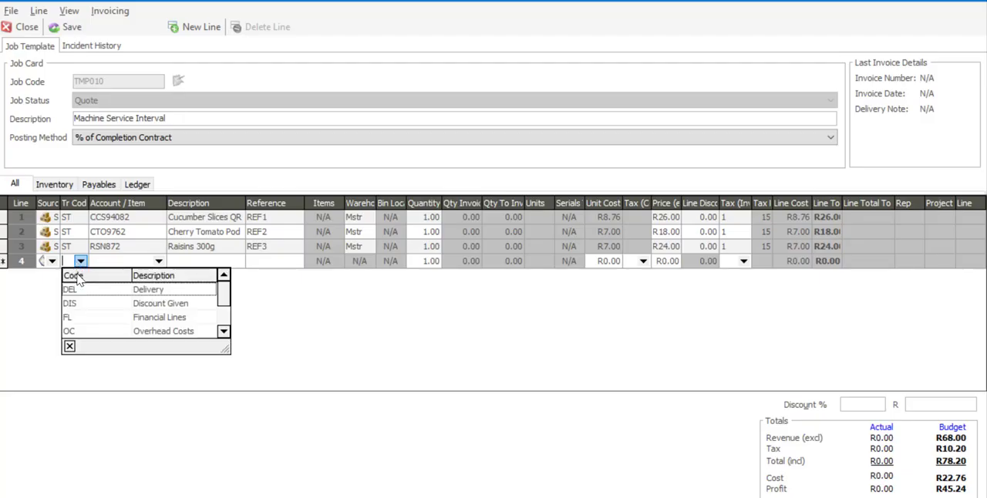
left_click(75, 316)
left_click(107, 264)
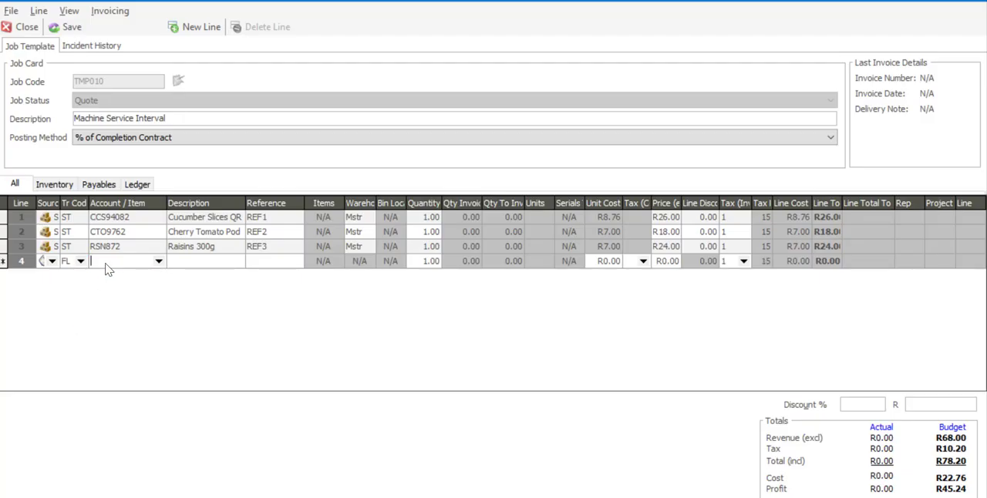
type("equipment Rental")
key("Tab")
Complete the Equipment Rental line with reference REF4, a unit cost of R400 and a price of R650.
key("Tab")
type("REF4")
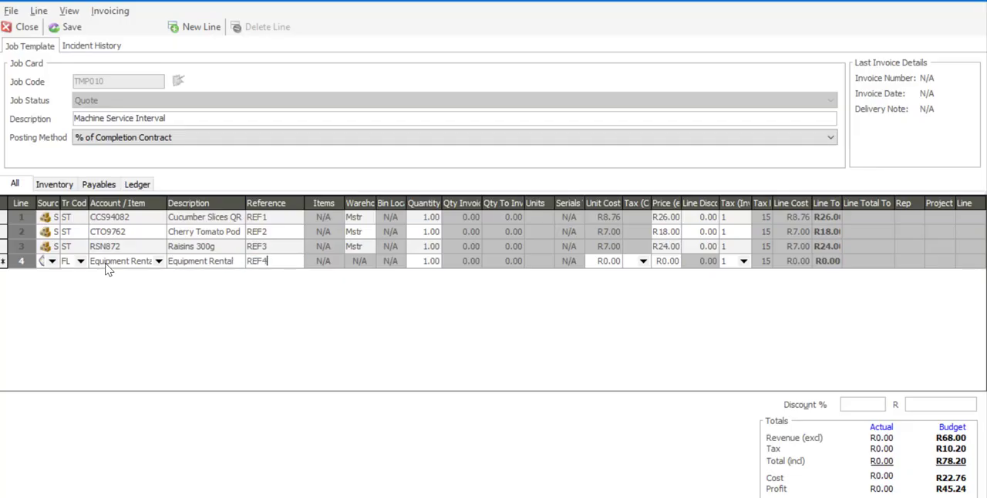
key("Tab")
key("Tab")
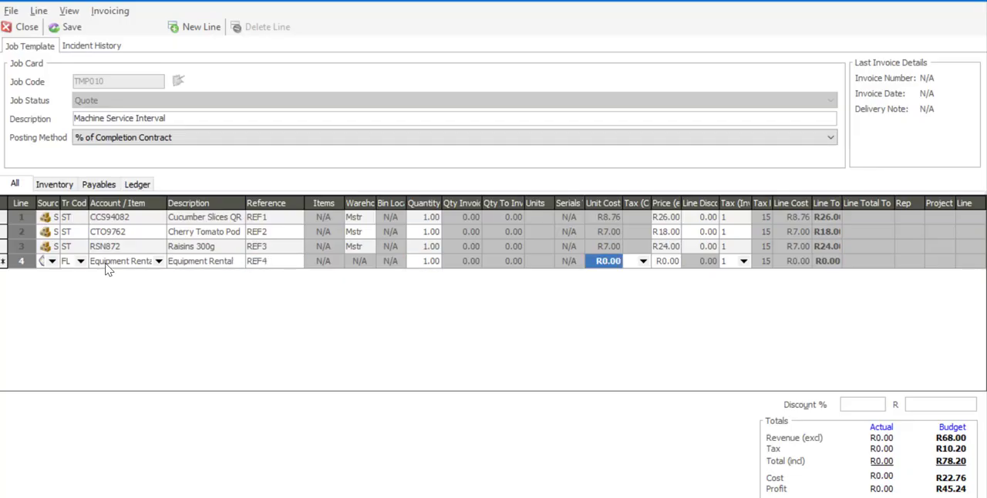
type("400")
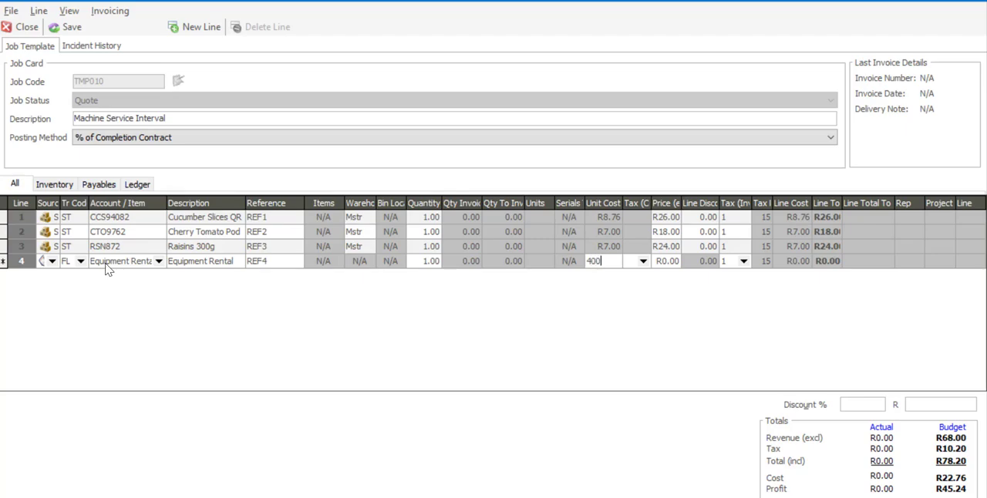
key("Tab")
key("Tab")
type("650")
key("Tab")
key("Tab")
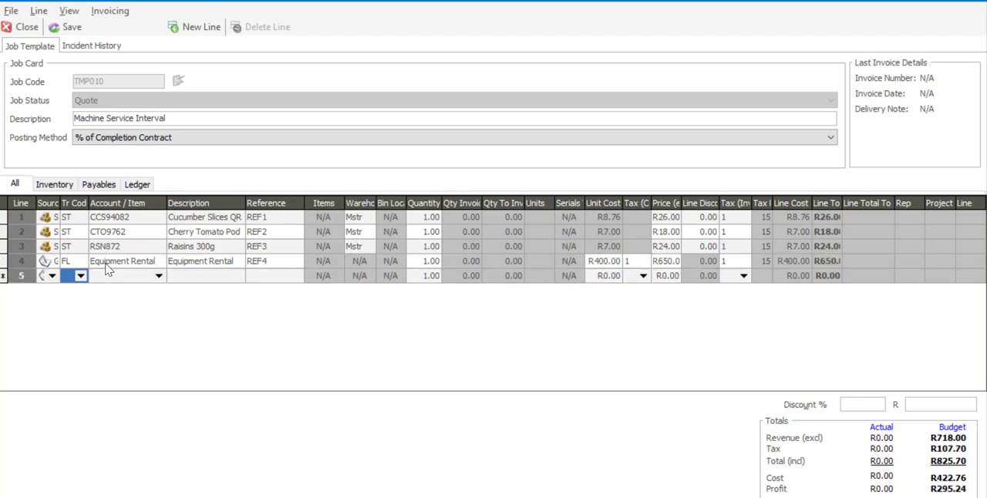
Set up line 5 as a PR source line with transaction code PAY and item O/T, Overtime at 1.5.
left_click(51, 276)
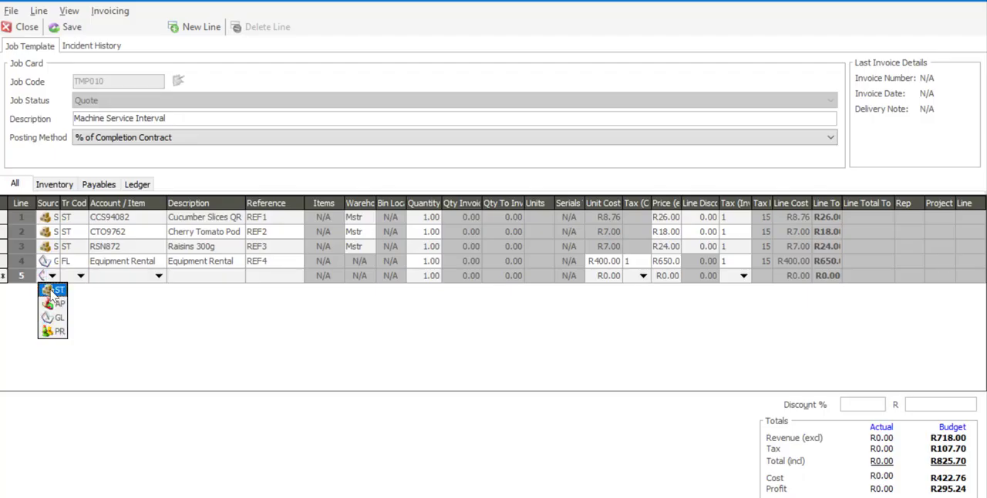
left_click(48, 330)
left_click(80, 276)
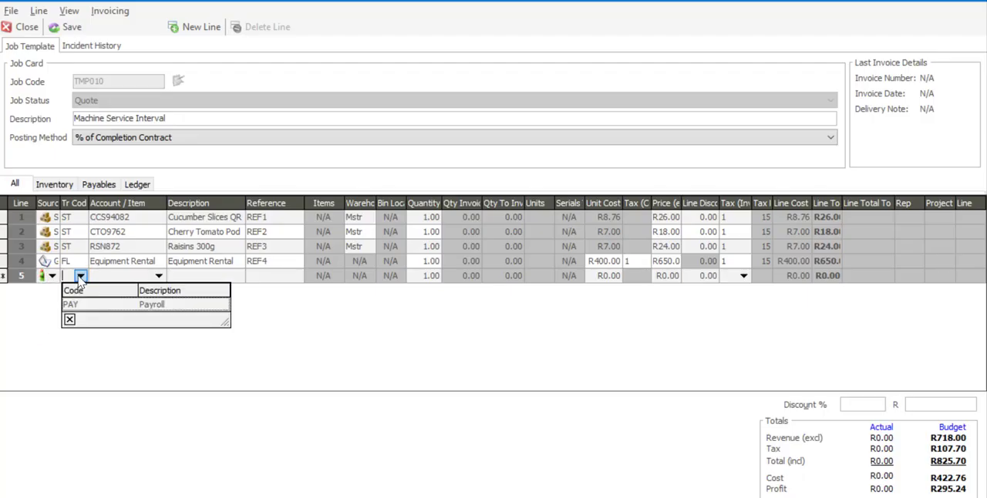
left_click(76, 304)
key("Tab")
key("Tab")
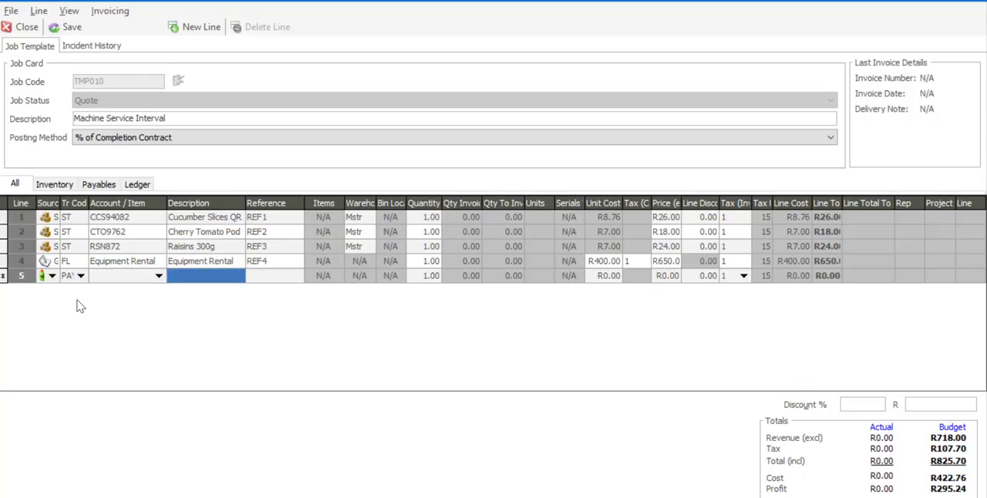
left_click(158, 275)
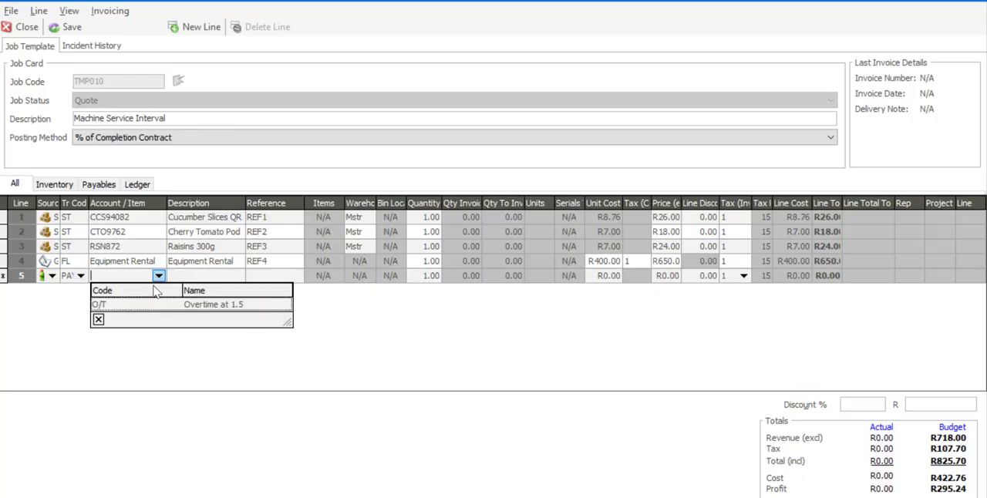
left_click(152, 305)
key("Tab")
Complete the overtime line with reference REF5, keeping the default quantity, unit cost, price and tax type.
key("Tab")
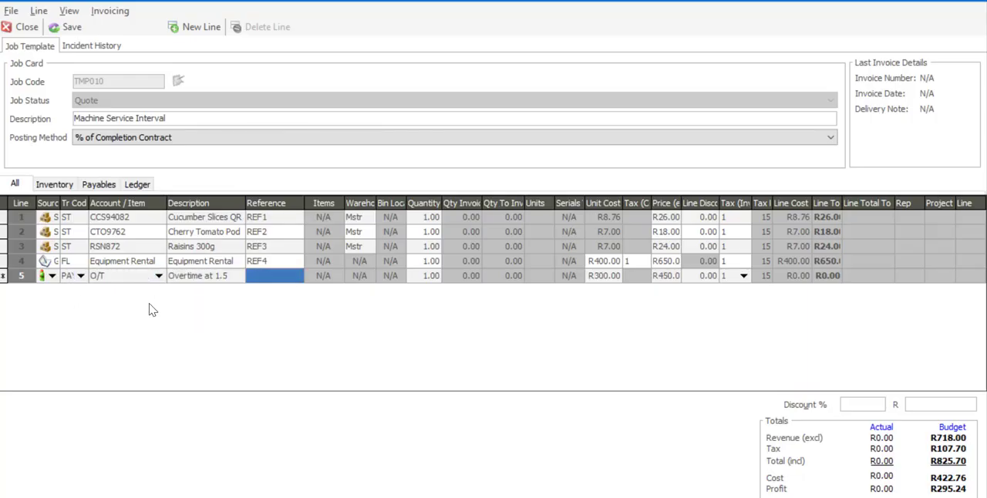
type("REF5")
key("Tab")
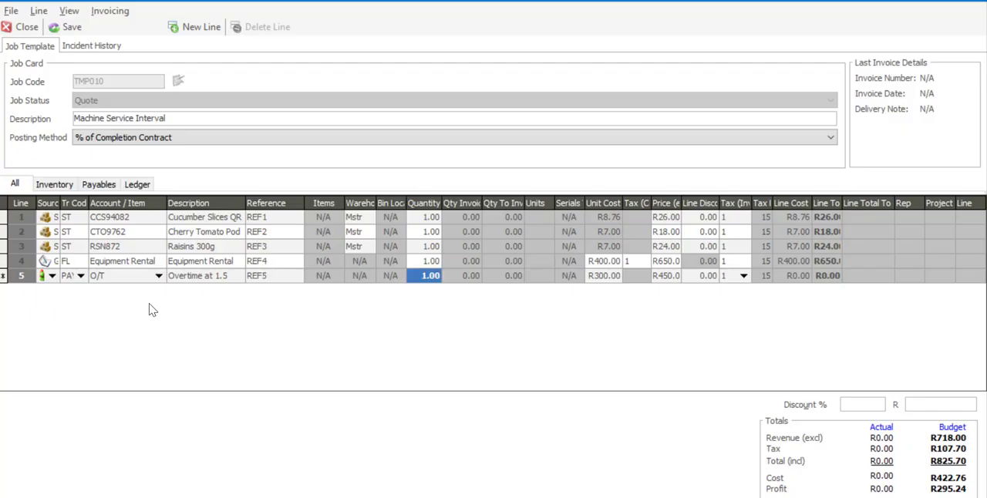
key("Tab")
key("Tab")
key("Tab")
key("Tab")
key("Tab")
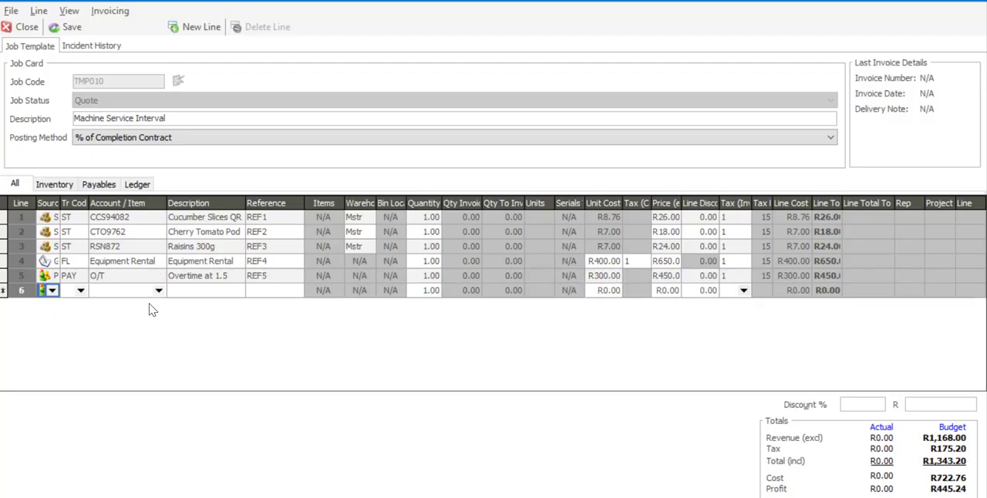
Discard the empty sixth line and save the job template.
key("Escape")
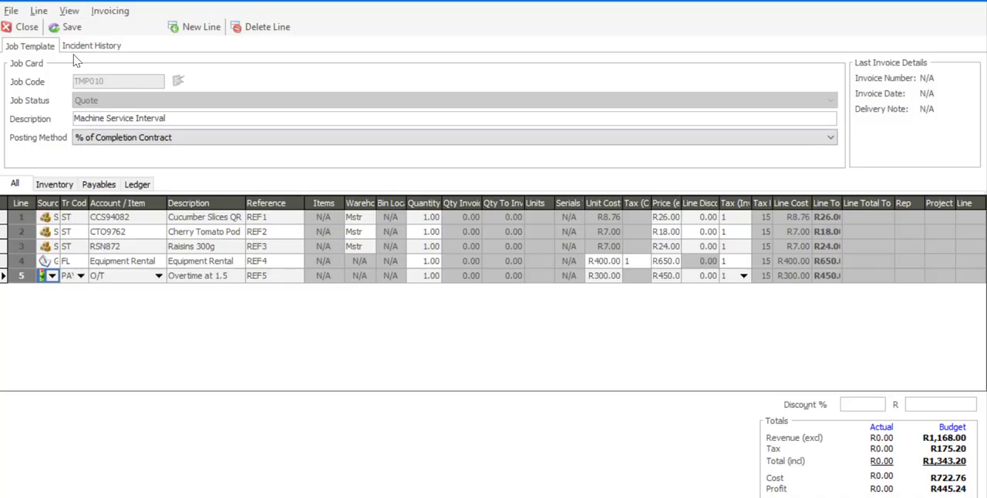
left_click(72, 30)
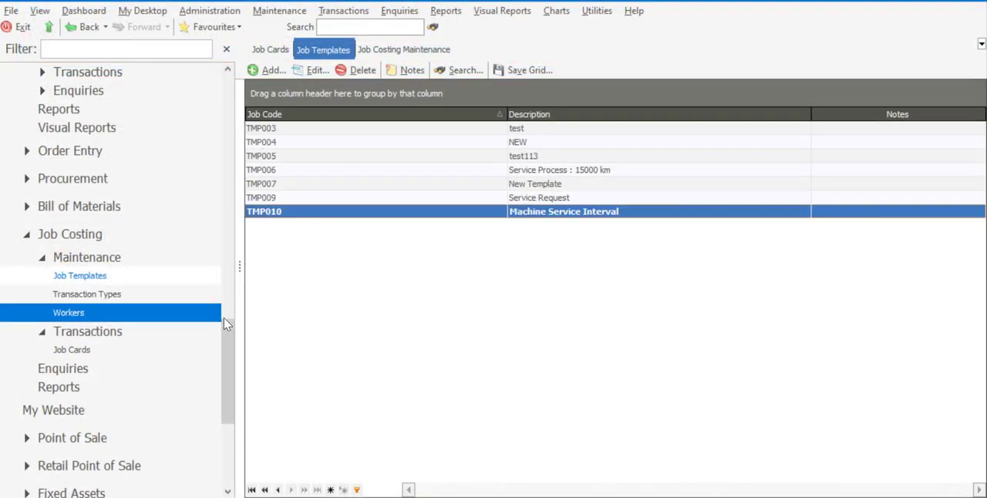
Create a new job card in Job Costing transactions and set its job status to Active.
left_click_drag(225, 322, 224, 327)
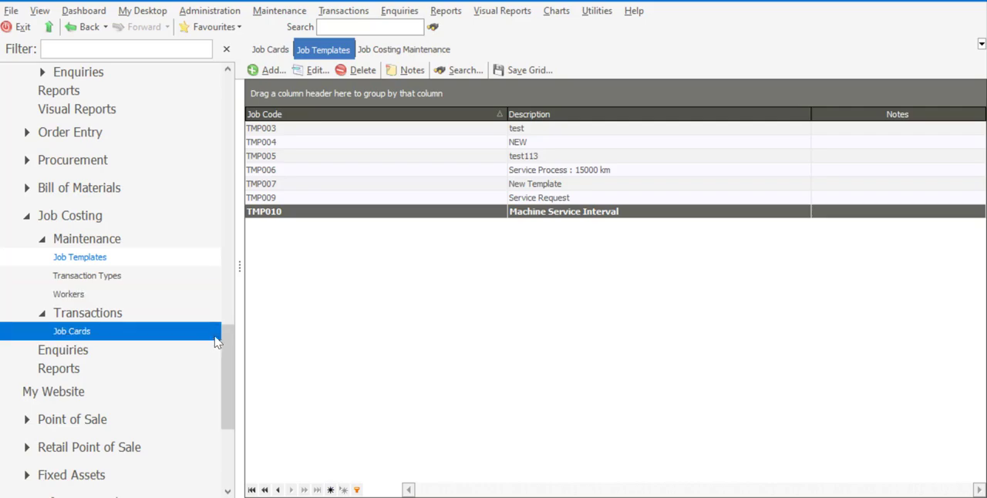
left_click(170, 335)
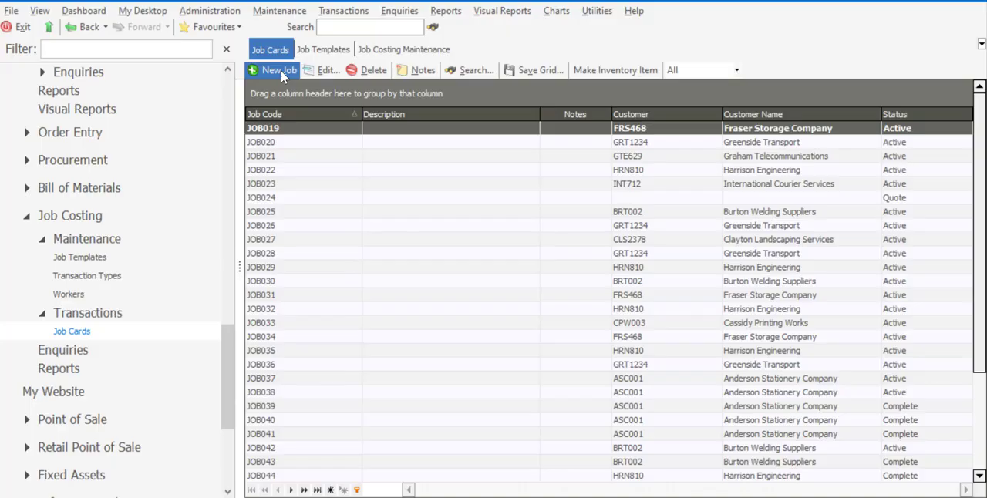
left_click(280, 70)
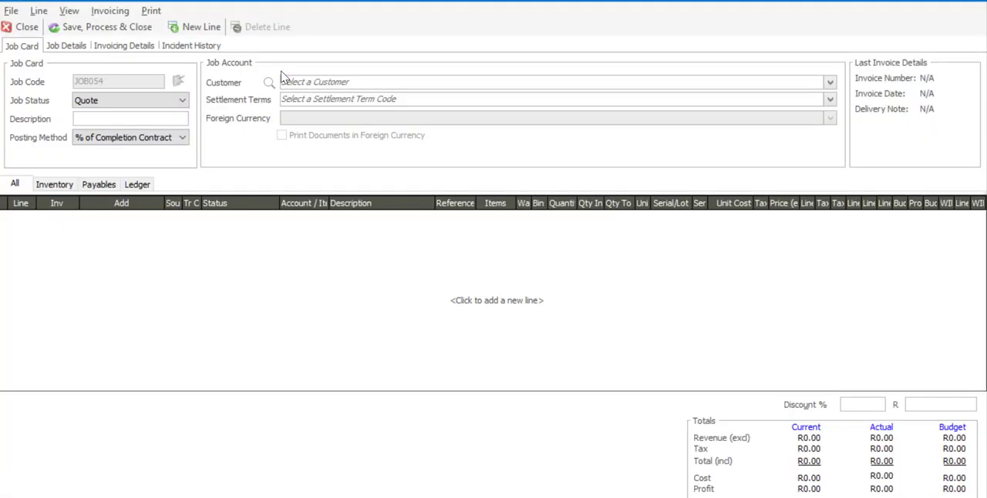
left_click(183, 100)
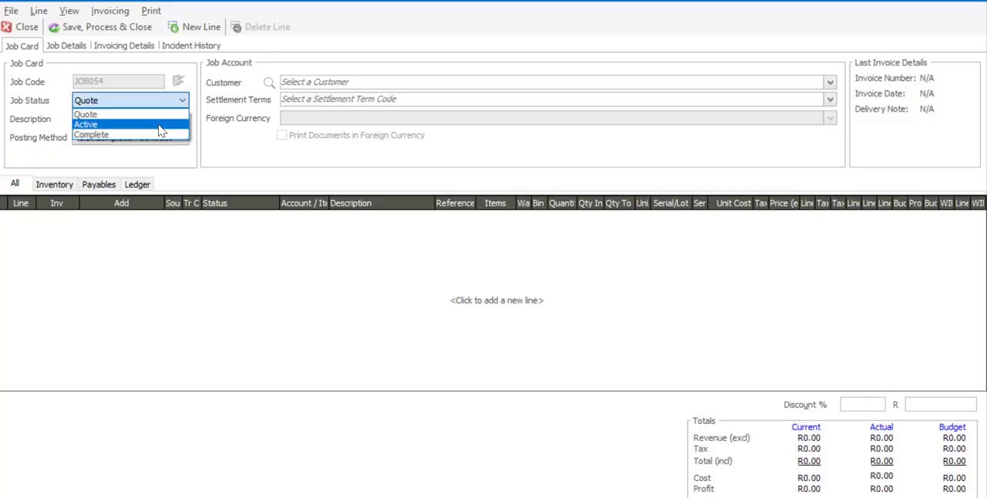
left_click(160, 126)
Assign a project in the job details and select Anderson Stationery Company as the job card's customer.
left_click(74, 45)
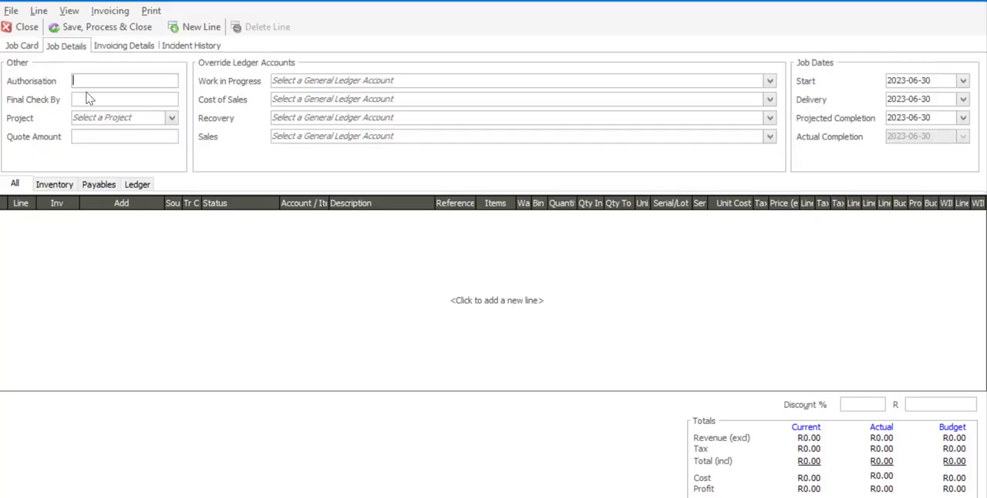
left_click(171, 117)
left_click(126, 216)
left_click(29, 48)
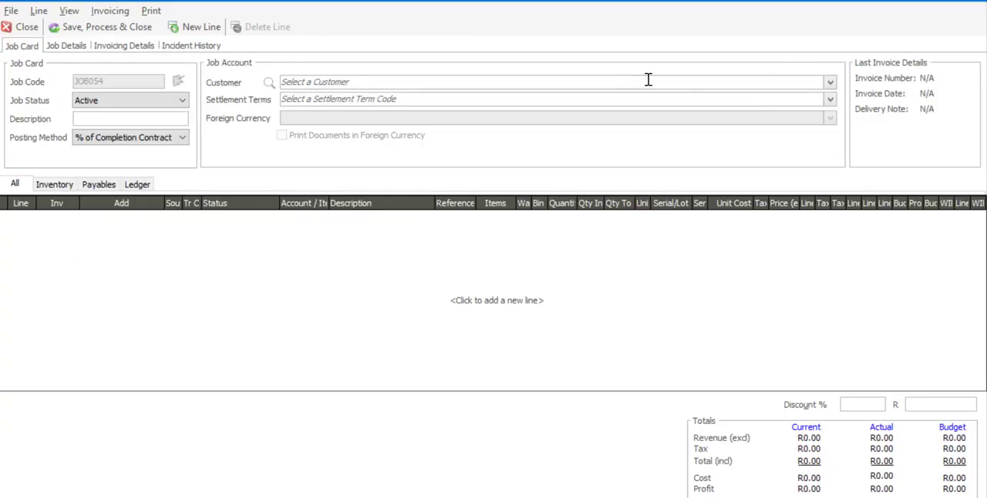
left_click(829, 83)
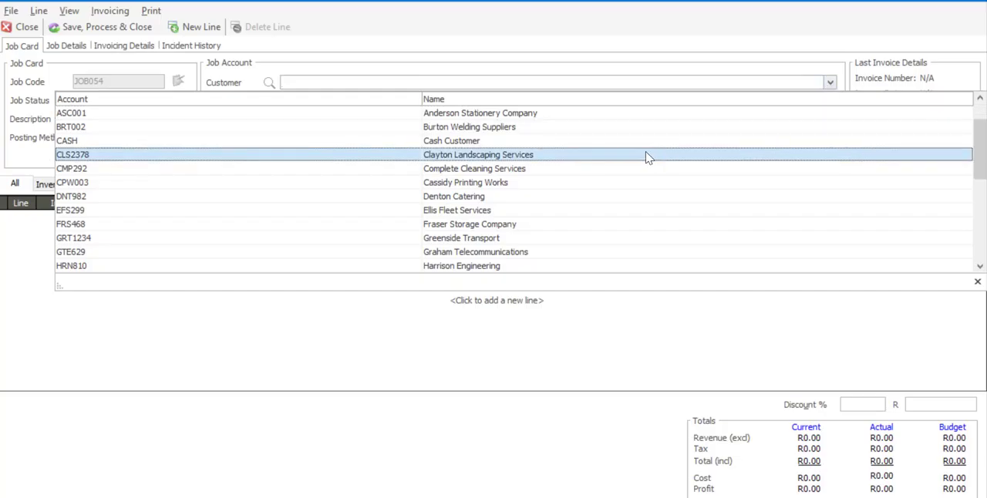
left_click(542, 116)
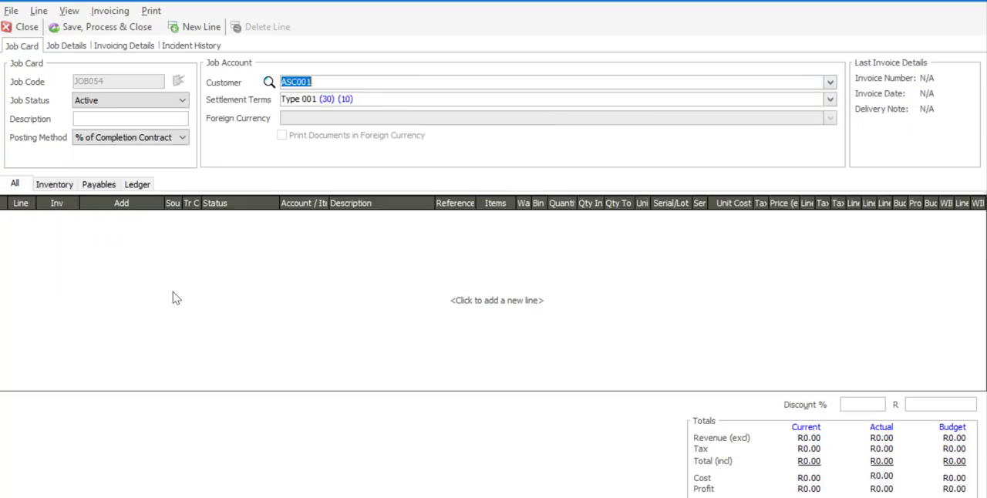
Load template TMP010, Machine Service Interval, into the job card.
left_click(12, 16)
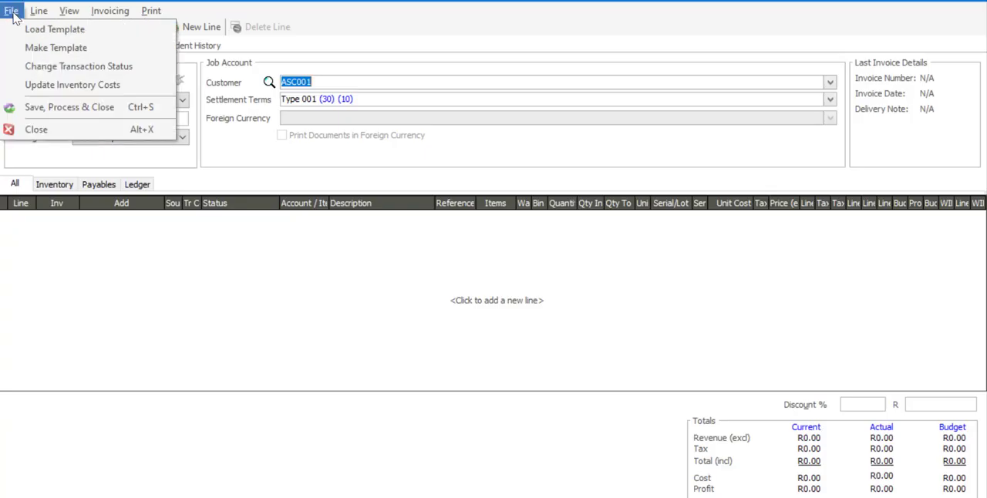
left_click(31, 30)
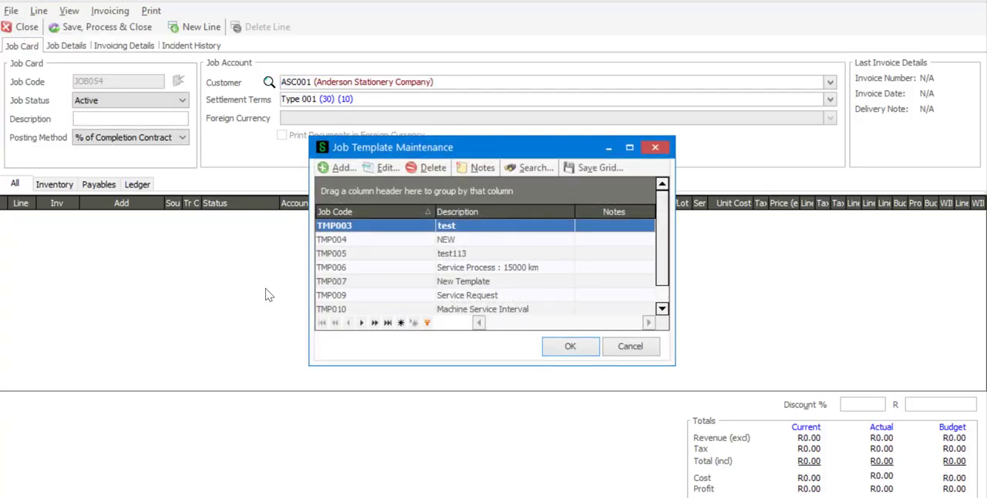
left_click(325, 310)
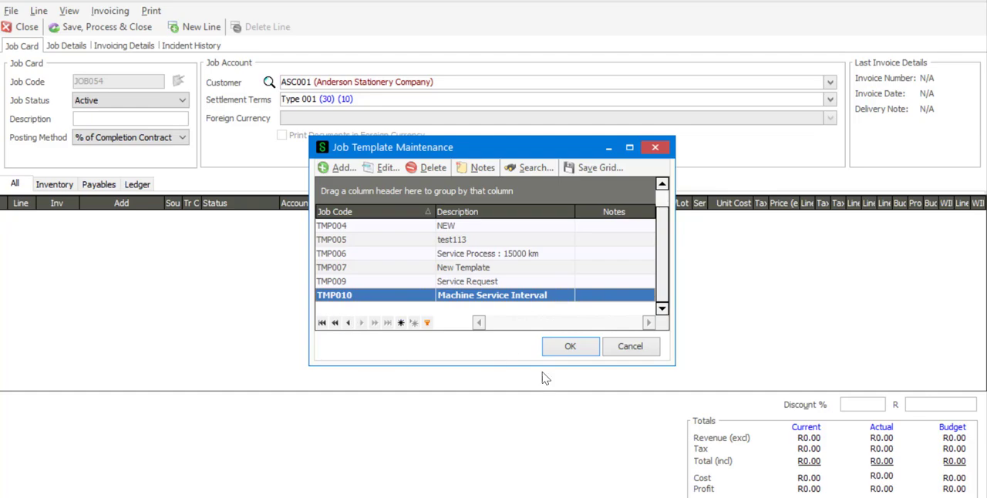
left_click(568, 346)
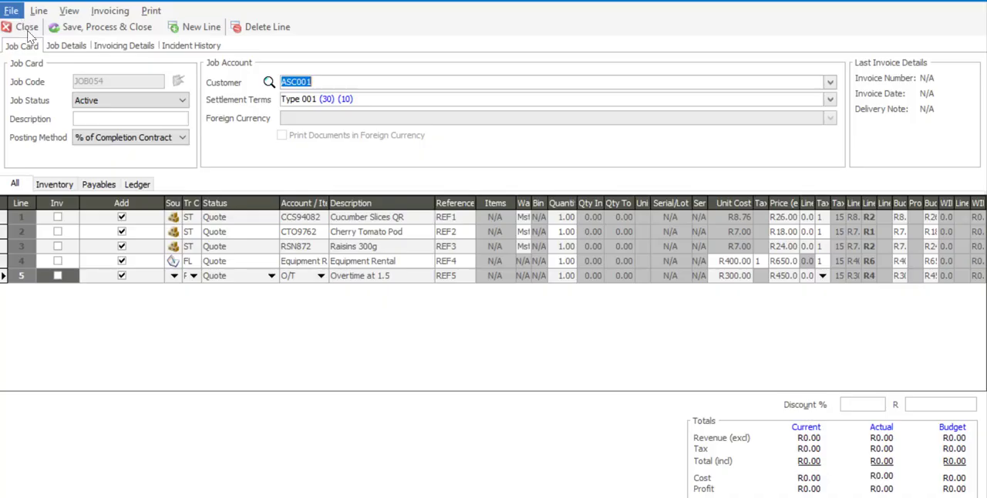
Set the status of the three stock lines, Cucumber Slices QR, Cherry Tomato Pod and Raisins 300g, to Active.
left_click(268, 219)
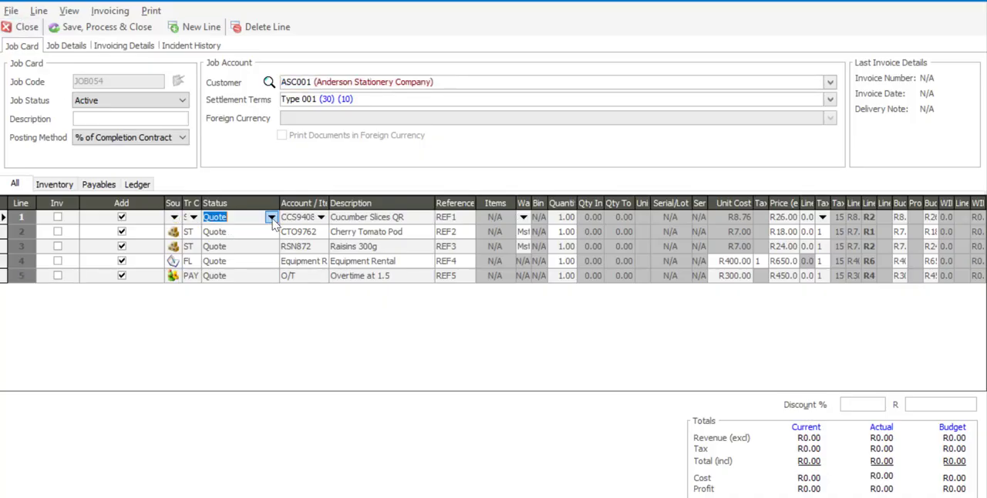
left_click(272, 216)
left_click(271, 239)
left_click(271, 233)
left_click(271, 232)
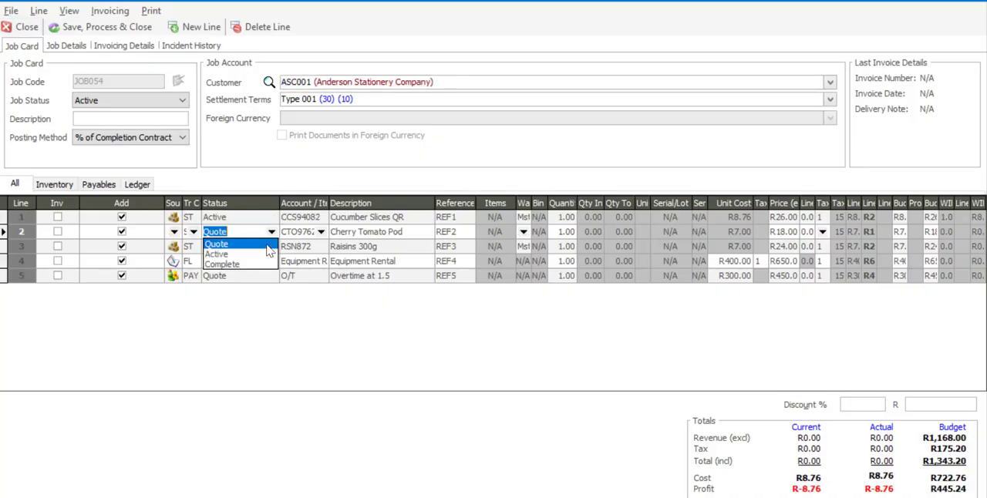
left_click(272, 254)
left_click(272, 248)
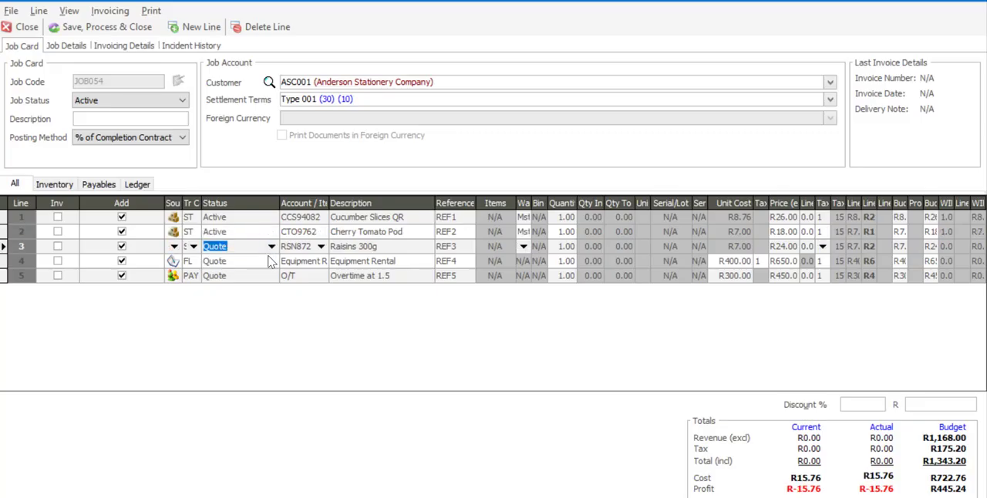
left_click(272, 247)
left_click(268, 268)
Set the status of the Equipment Rental and Overtime at 1.5 lines to Active.
left_click(274, 262)
left_click(271, 262)
left_click(268, 283)
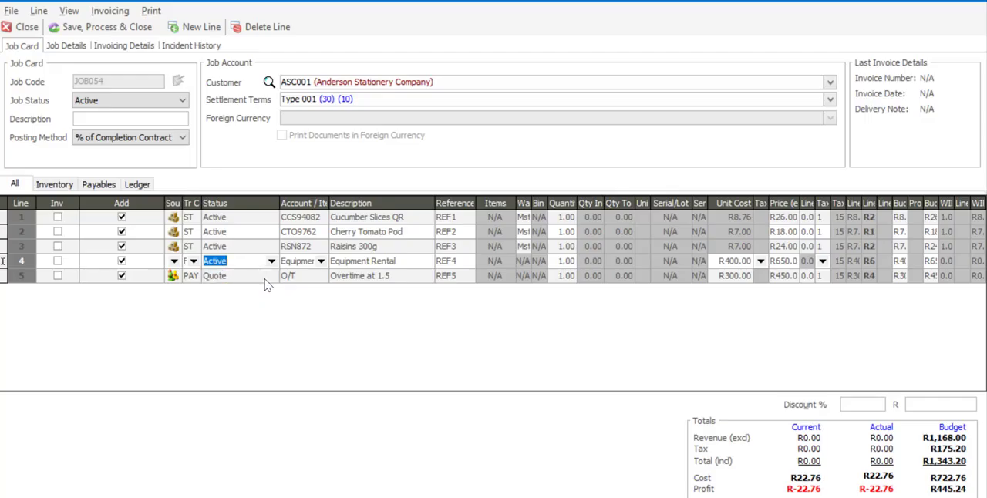
left_click(271, 278)
left_click(271, 279)
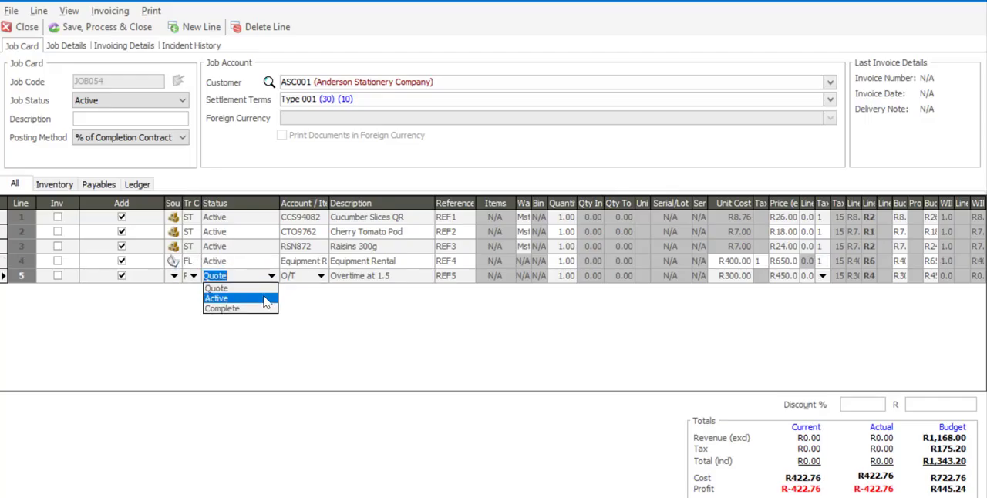
left_click(266, 298)
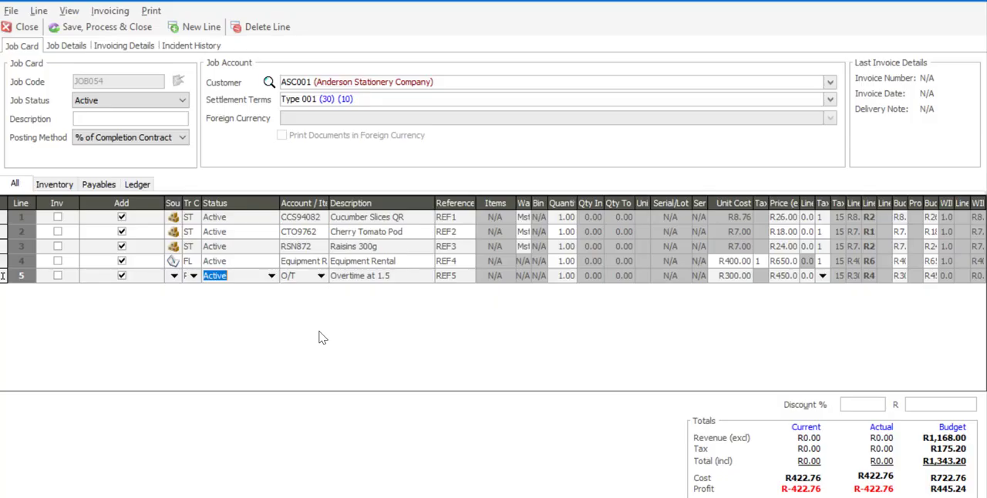
Save and process the job card without printing the Job Picking Slip.
left_click(111, 35)
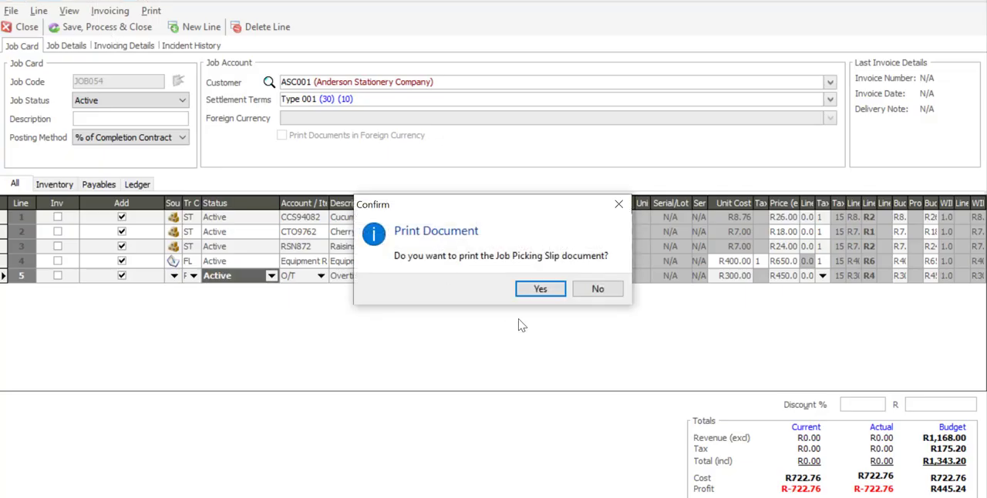
left_click(599, 291)
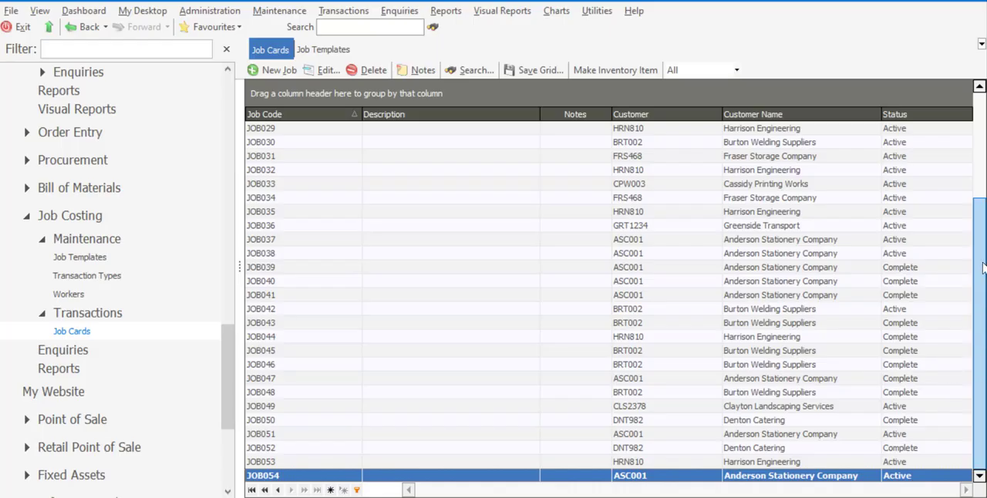
left_click_drag(982, 272, 975, 288)
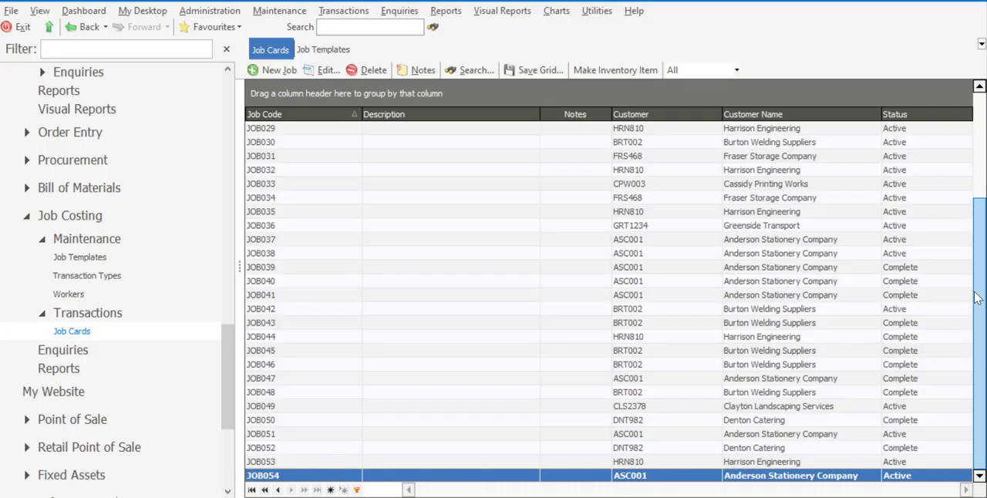
Create another new job card and set its job status to Active.
left_click(279, 69)
left_click(183, 102)
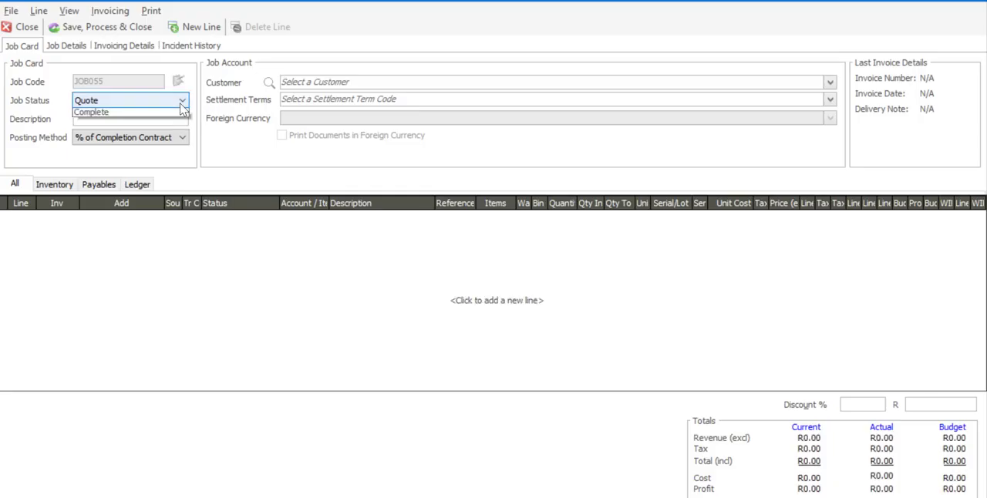
left_click(176, 117)
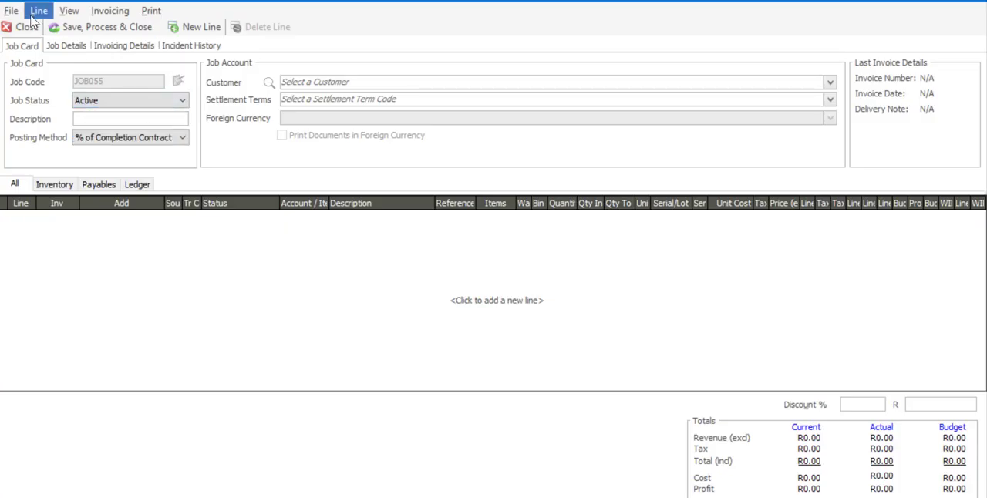
Assign project PR009 in the job details and select Burton Welding Suppliers as the customer.
left_click(66, 46)
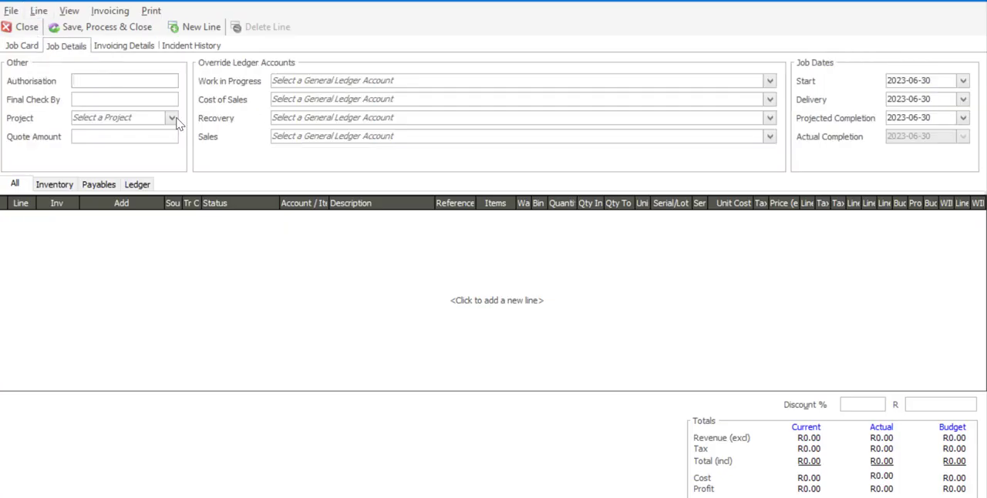
left_click(176, 121)
left_click(170, 216)
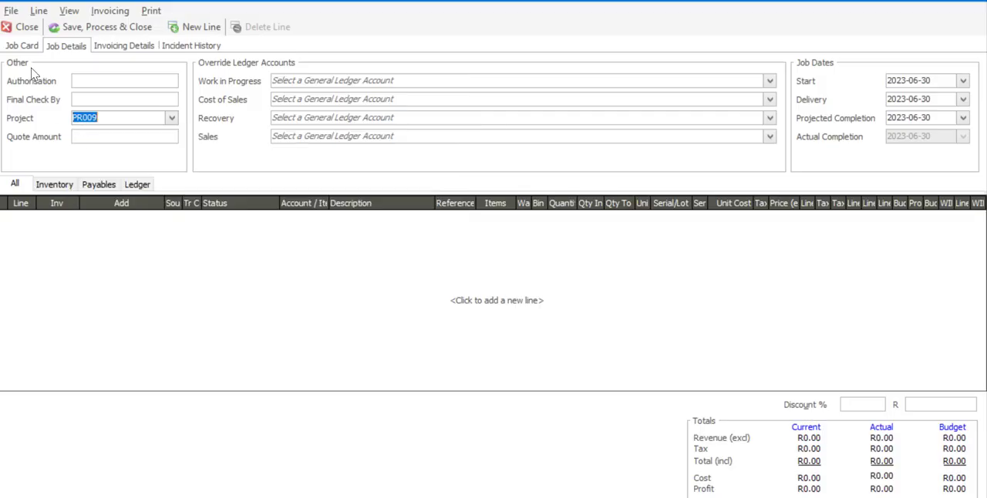
left_click(26, 46)
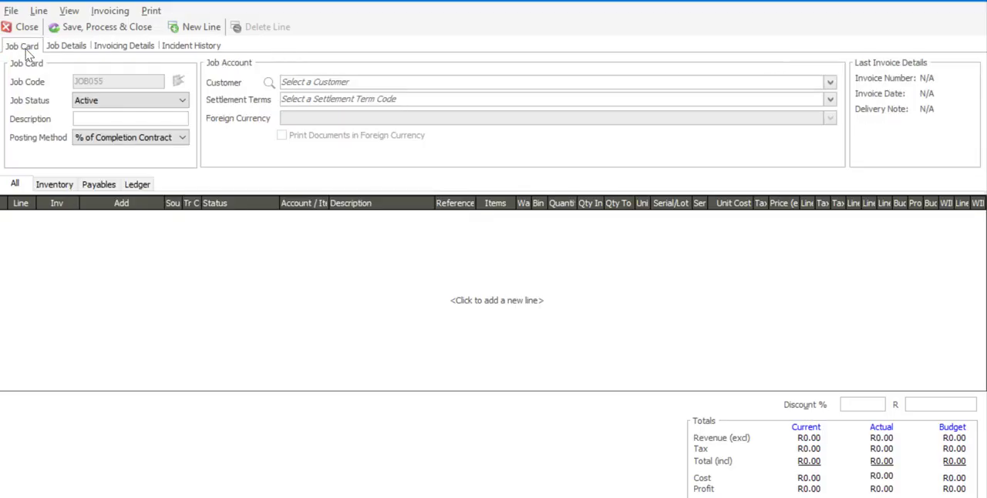
left_click(830, 82)
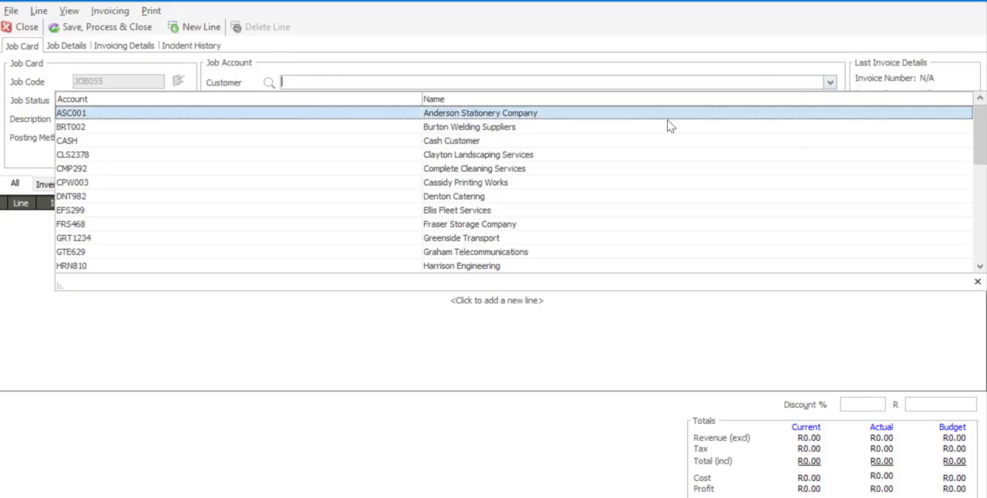
left_click(611, 133)
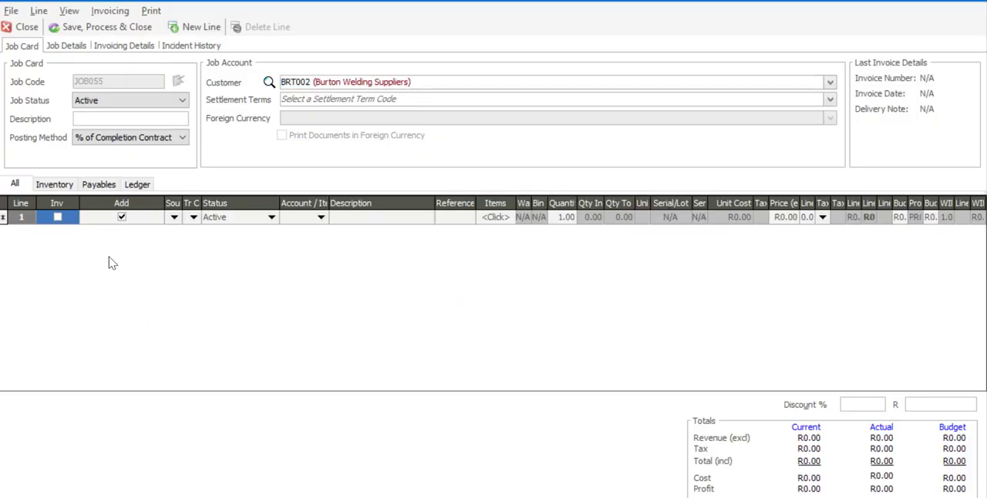
Set up line 1 with source ST, transaction code ST and item CCS94082, Cucumber Slices QR.
left_click(174, 218)
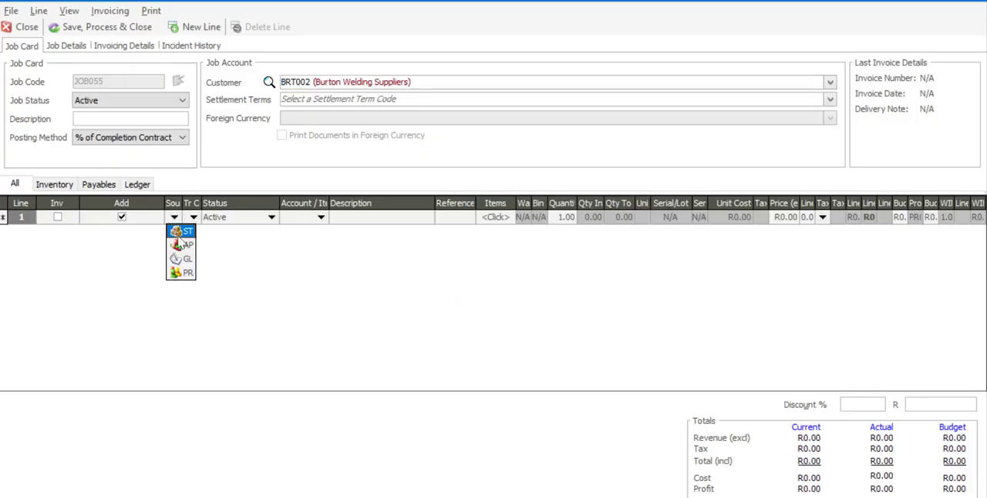
left_click(186, 233)
left_click(193, 217)
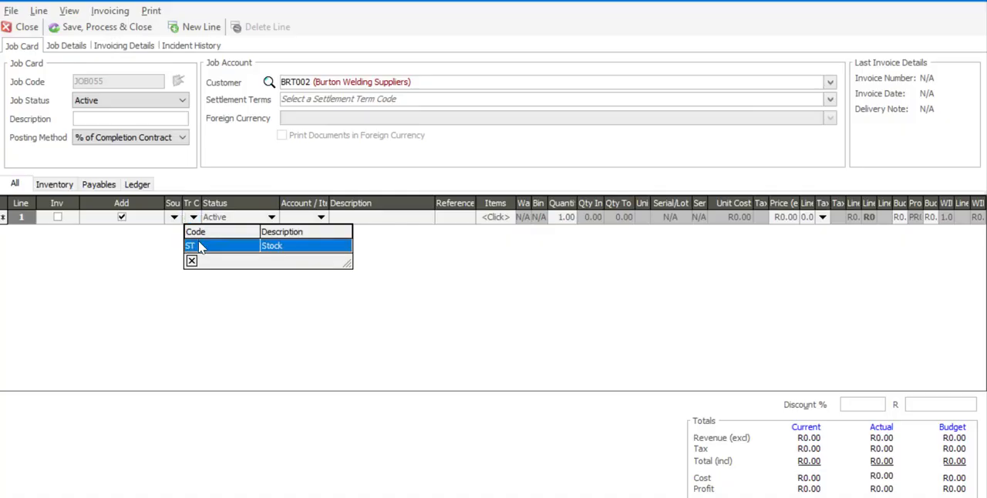
left_click(199, 246)
left_click(321, 217)
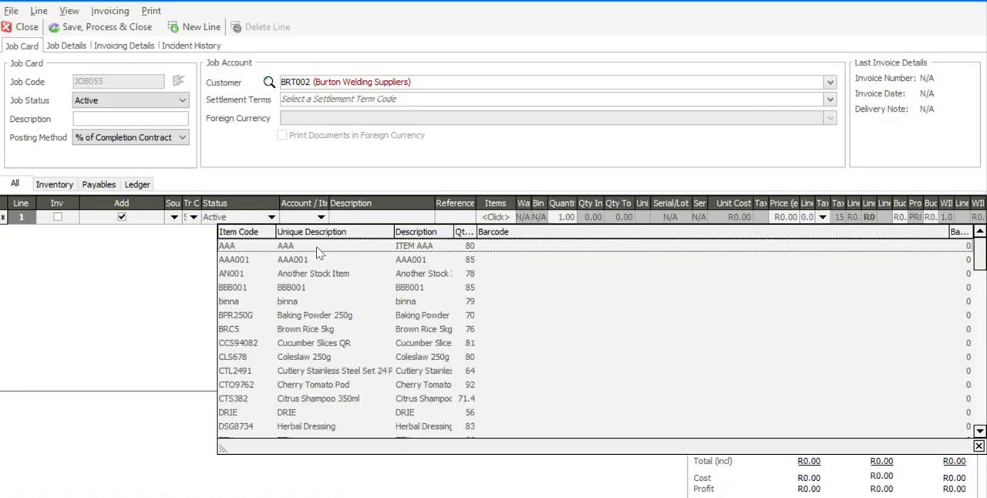
left_click(306, 349)
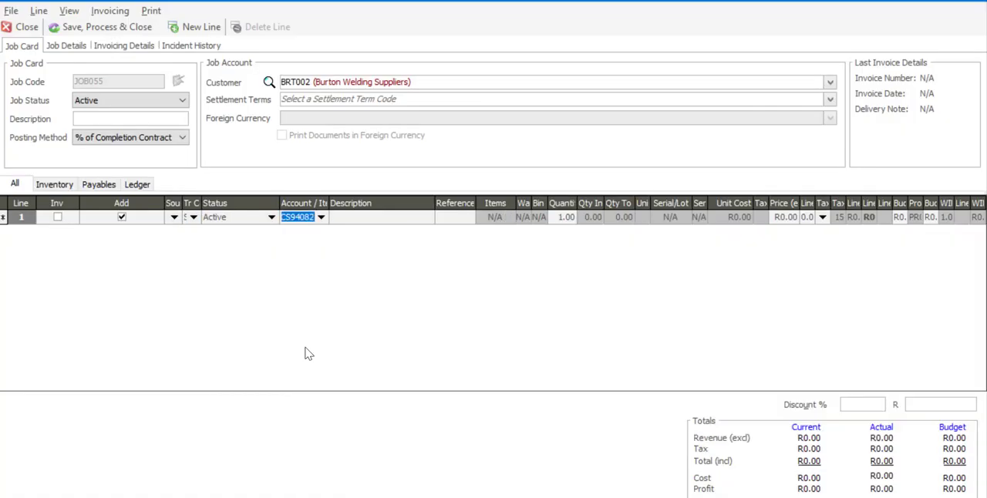
Complete the Cucumber Slices QR line with reference REF5, keeping the default quantity, price and tax type.
key("Tab")
key("Tab")
type("R")
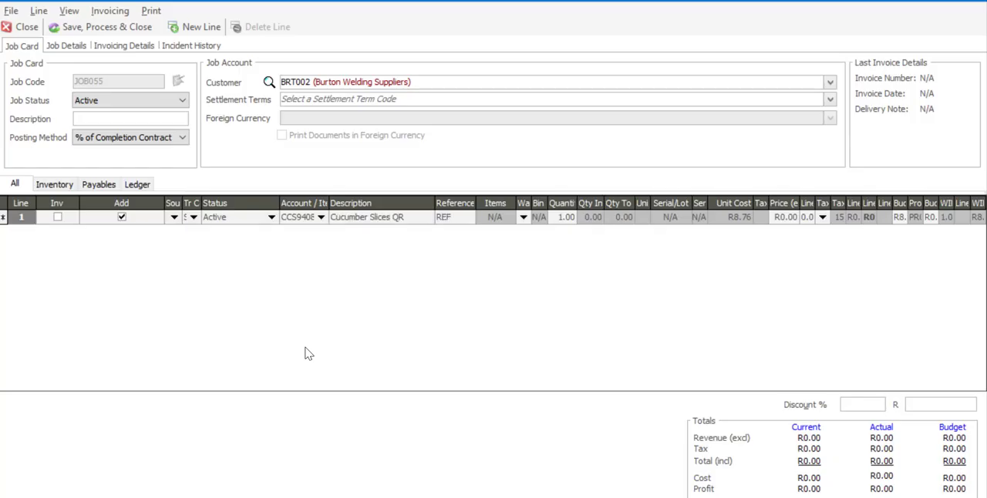
type("EF5")
key("Tab")
key("Tab")
key("Tab")
key("Tab")
key("Tab")
key("Tab")
key("Tab")
key("Tab")
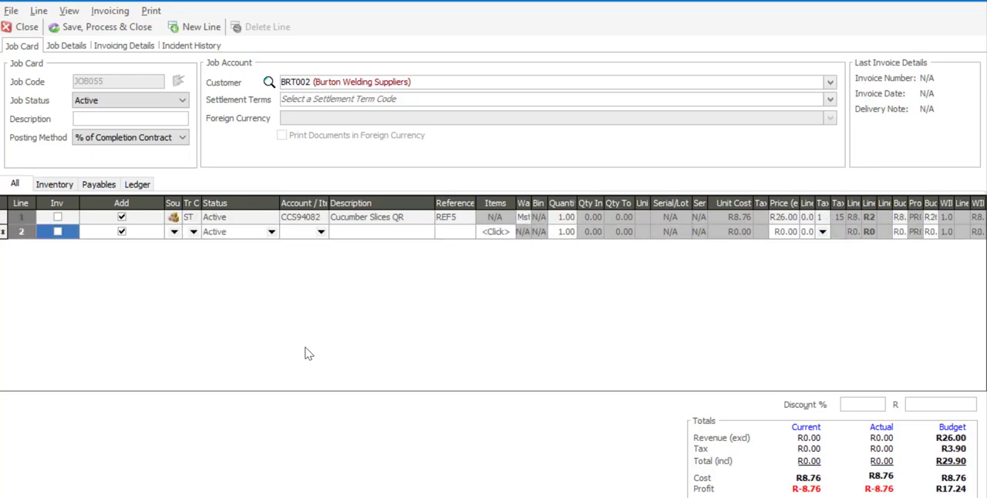
Set up line 2 with source ST, transaction code ST and item DSG8734, Herbal Dressing.
left_click(176, 232)
left_click(178, 245)
left_click(194, 232)
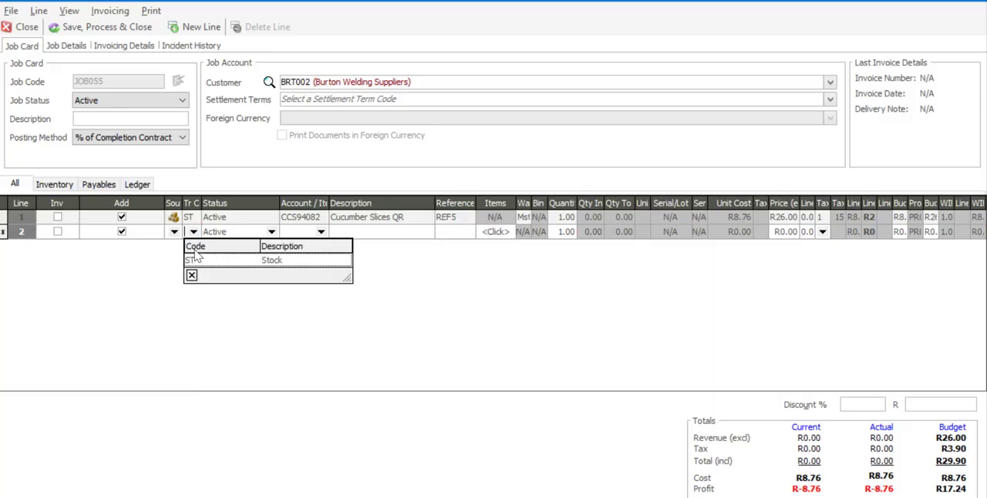
left_click(198, 260)
left_click(320, 232)
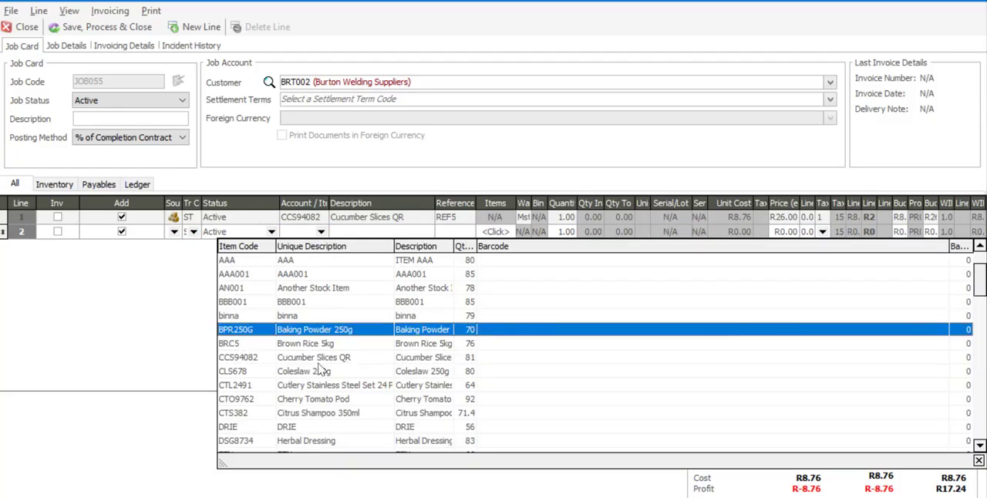
left_click(330, 442)
key("Tab")
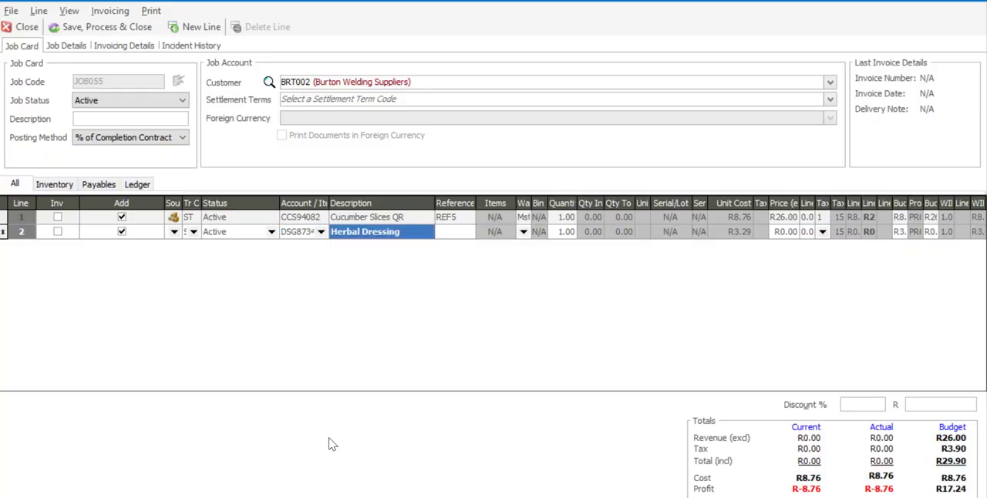
Complete the Herbal Dressing line with reference REF6, keeping the default quantity, price and tax type.
key("Tab")
type("R")
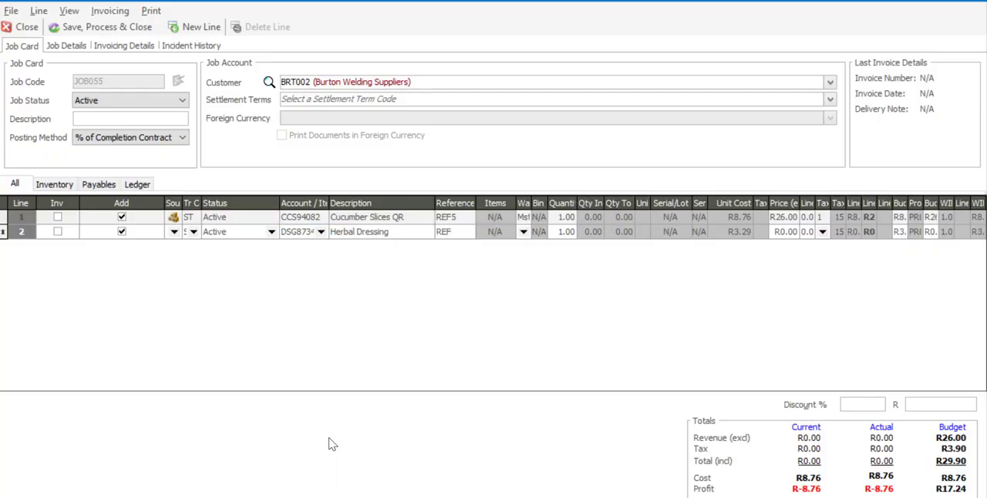
type("EF6")
key("Tab")
key("Tab")
key("Tab")
key("Tab")
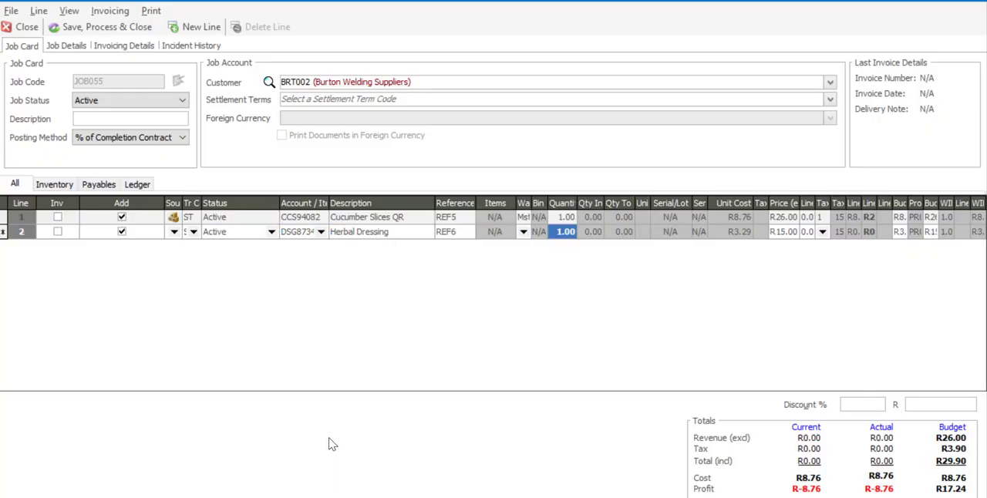
key("Tab")
key("Tab")
key("Tab")
key("Tab")
key("Tab")
key("Tab")
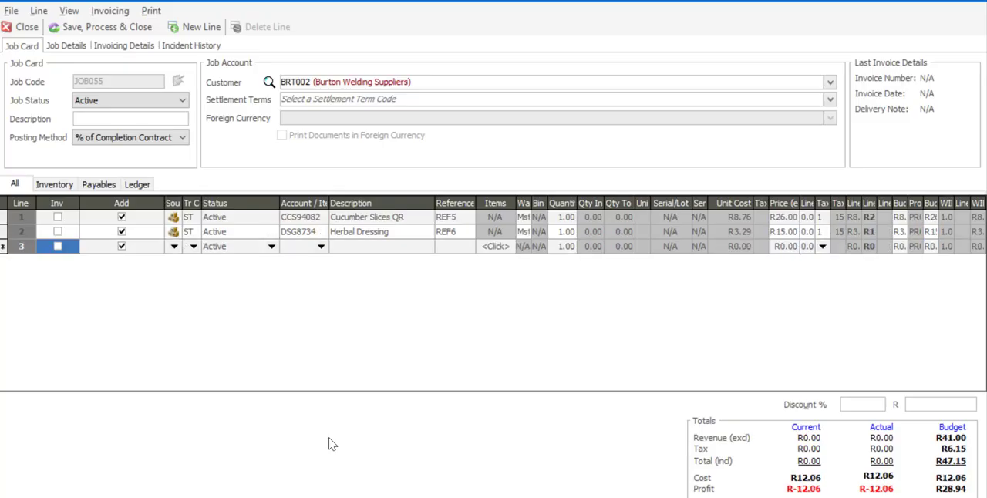
Set up line 3 with source ST, transaction code ST and item CLS678, Coleslaw 250g.
left_click(174, 247)
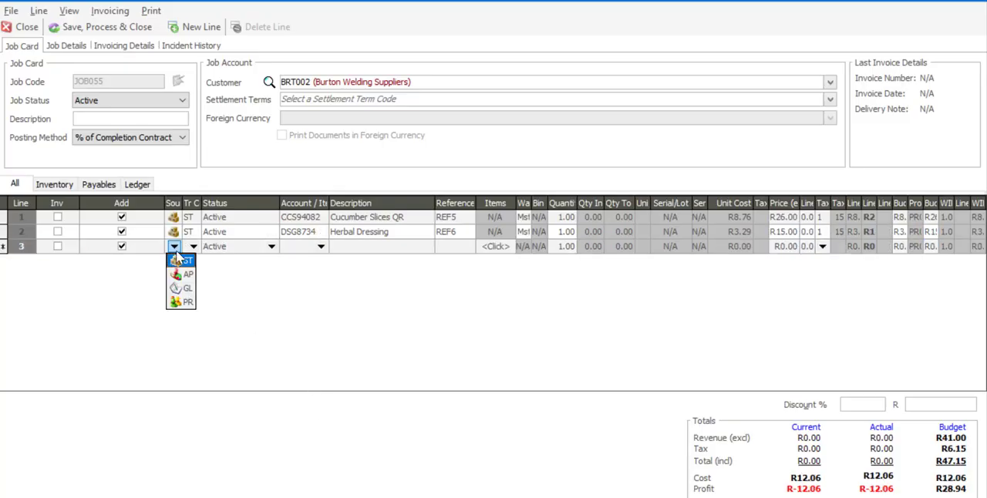
left_click(182, 275)
left_click(194, 247)
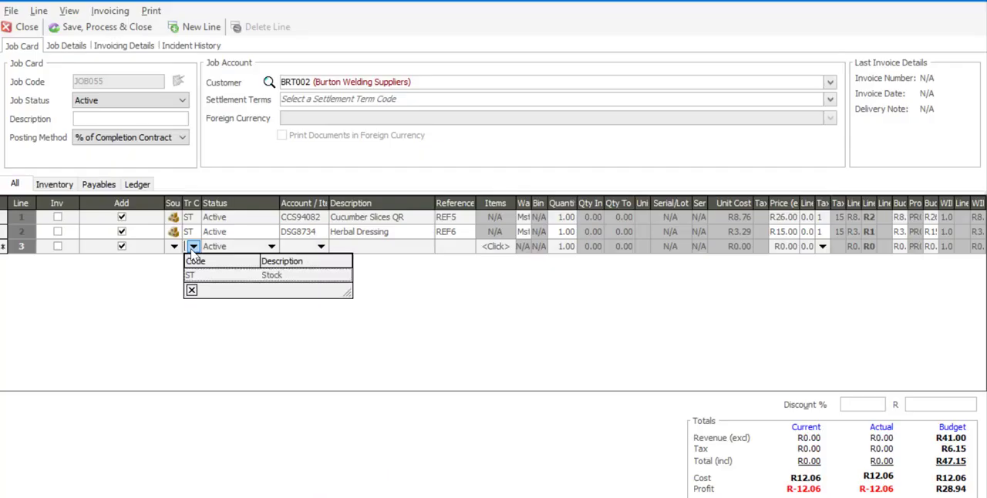
left_click(197, 277)
left_click(321, 247)
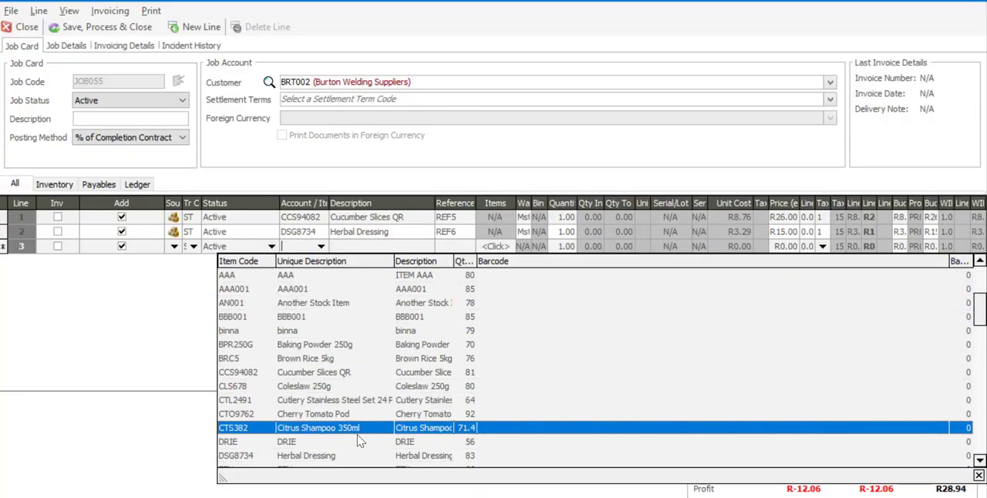
left_click(396, 386)
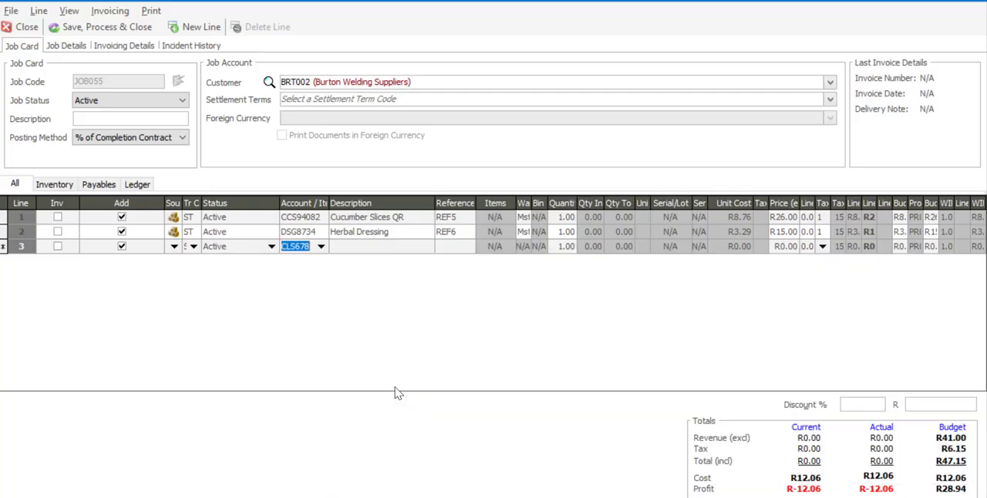
Complete the Coleslaw 250g line with reference REF7 and price R17.00, keeping the default quantity and tax type.
key("Tab")
type("R")
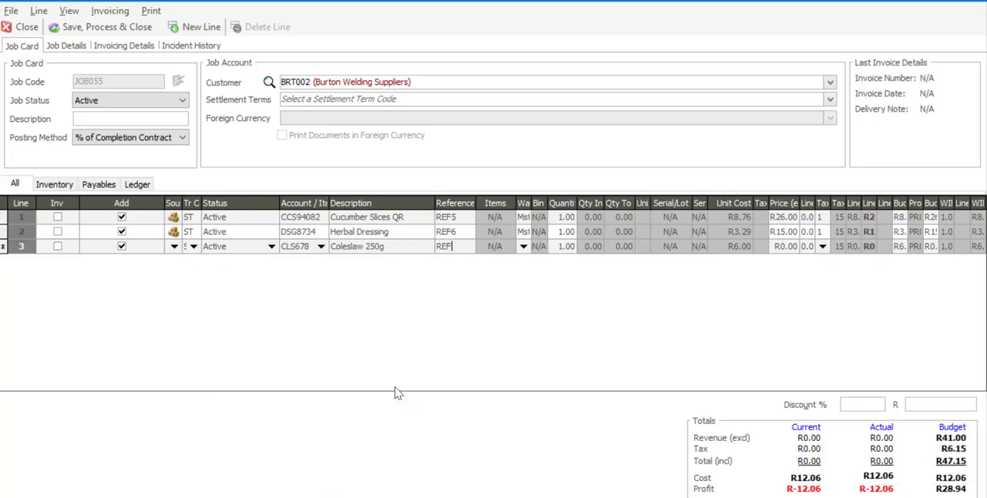
key("Tab")
key("Tab")
key("Tab")
key("Tab")
type("17")
key("Tab")
key("Tab")
key("Tab")
key("Tab")
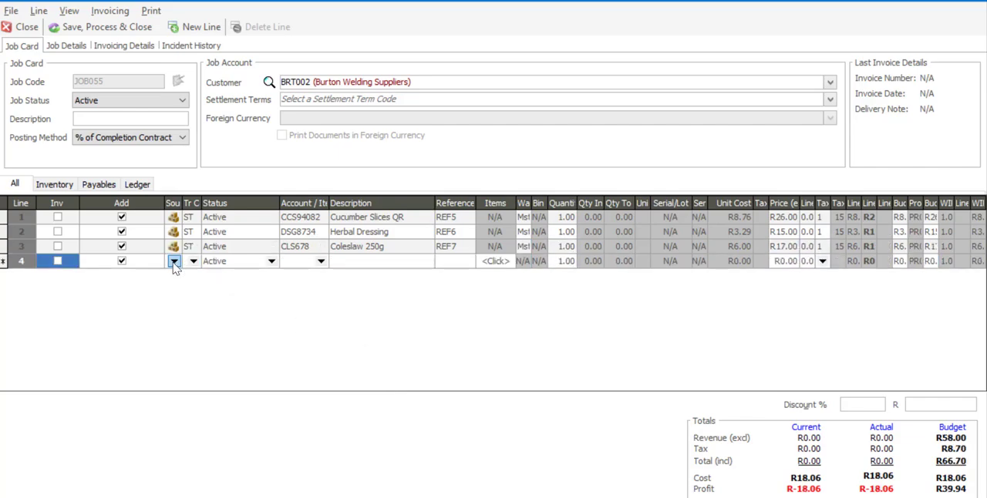
Set up line 4 with source GL, transaction code FL and the General Expenses account.
left_click(175, 262)
left_click(181, 304)
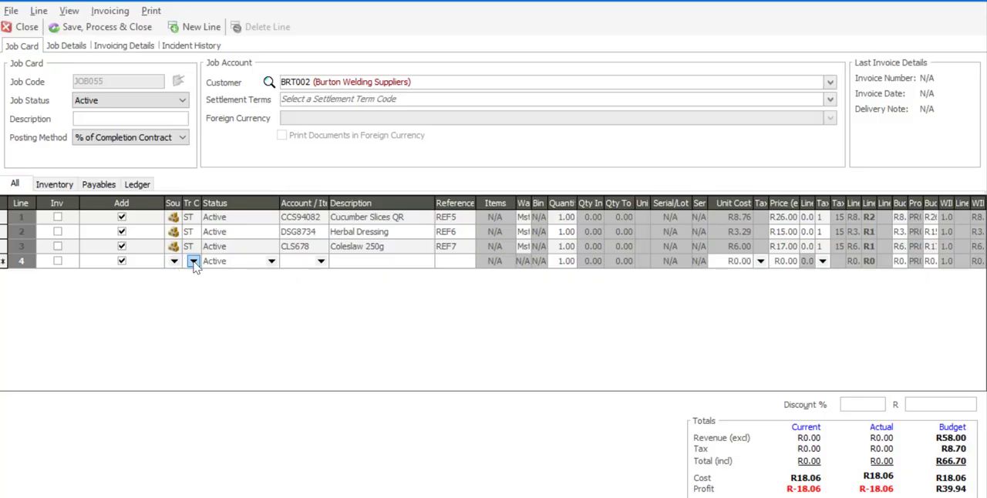
left_click(194, 262)
left_click(202, 307)
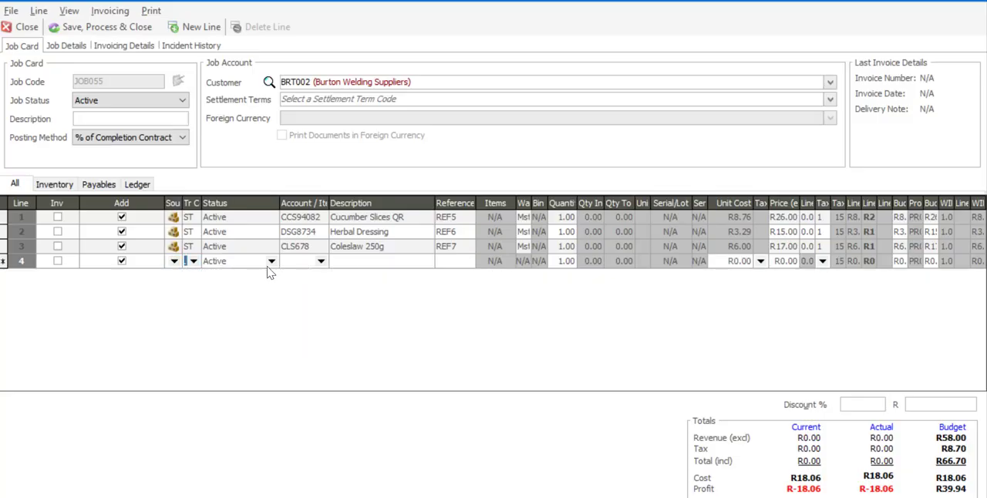
left_click(320, 262)
type("g")
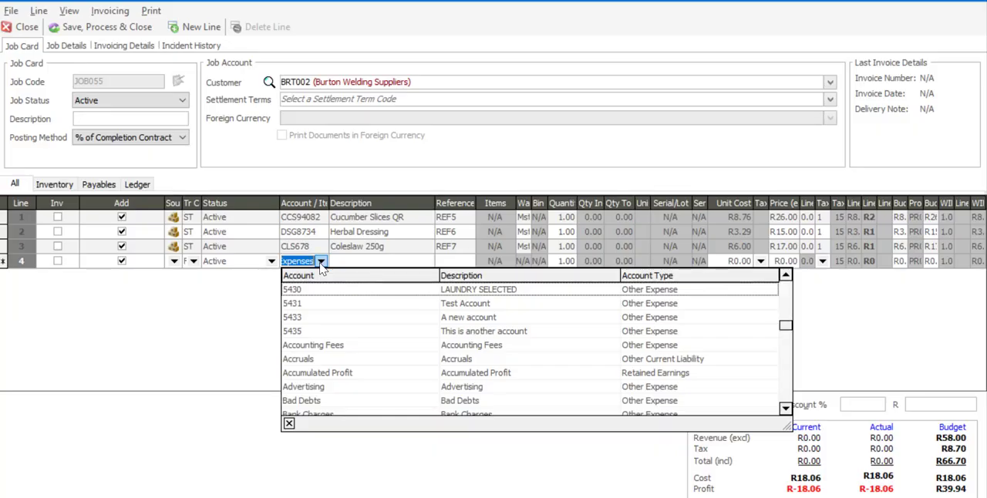
left_click(333, 405)
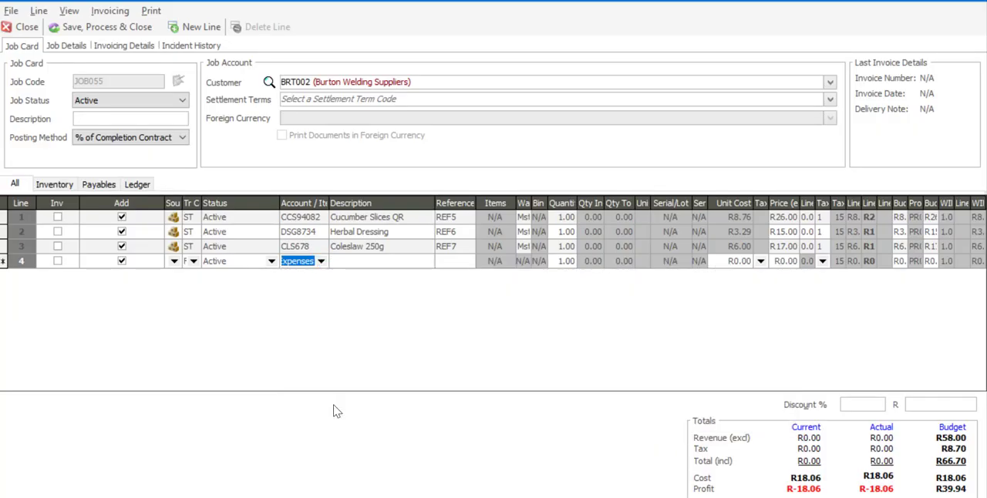
Complete the General Expenses line with reference REF8, unit cost R300.00 and price R440.00, keeping the default quantity and tax types.
key("Tab")
key("Tab")
type("RE")
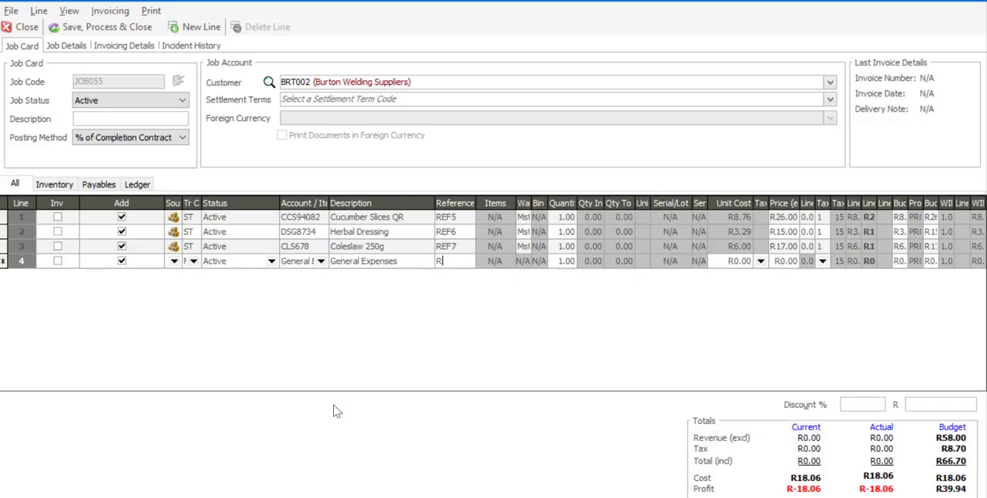
key("Tab")
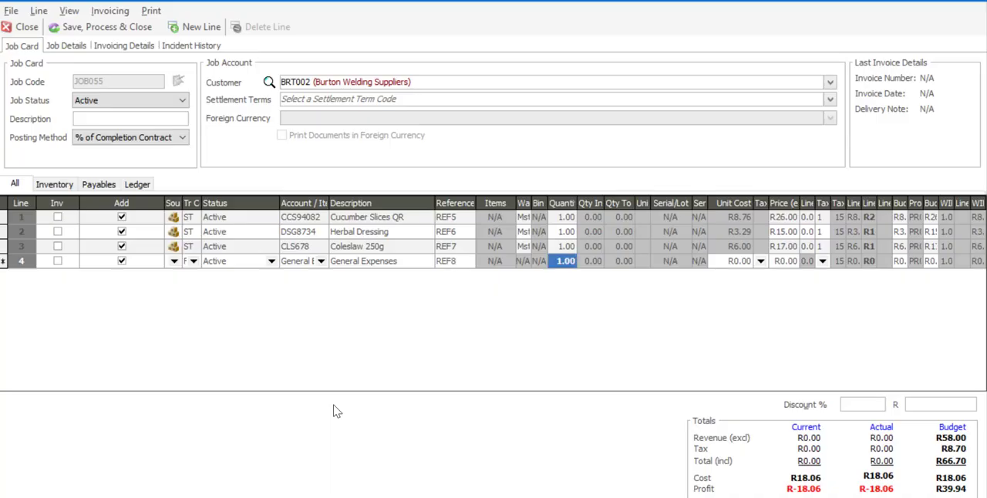
key("Tab")
type("3")
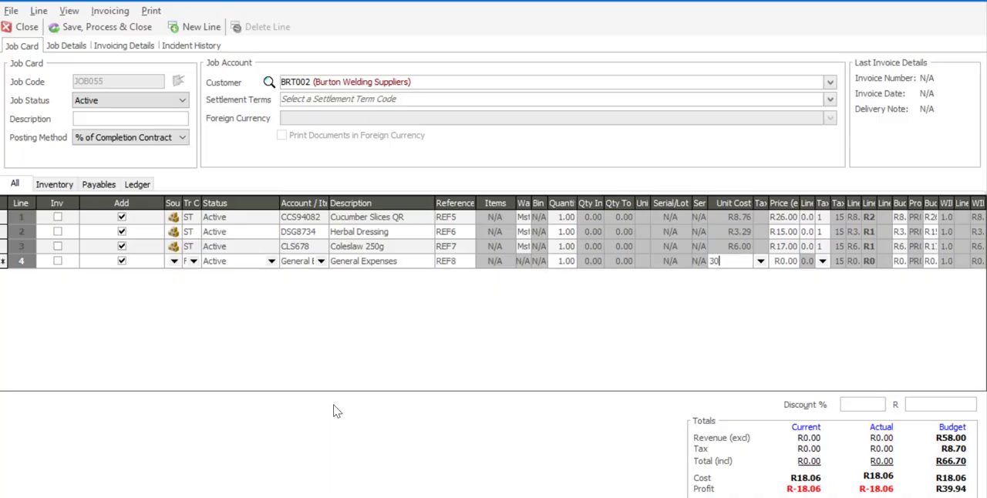
key("Tab")
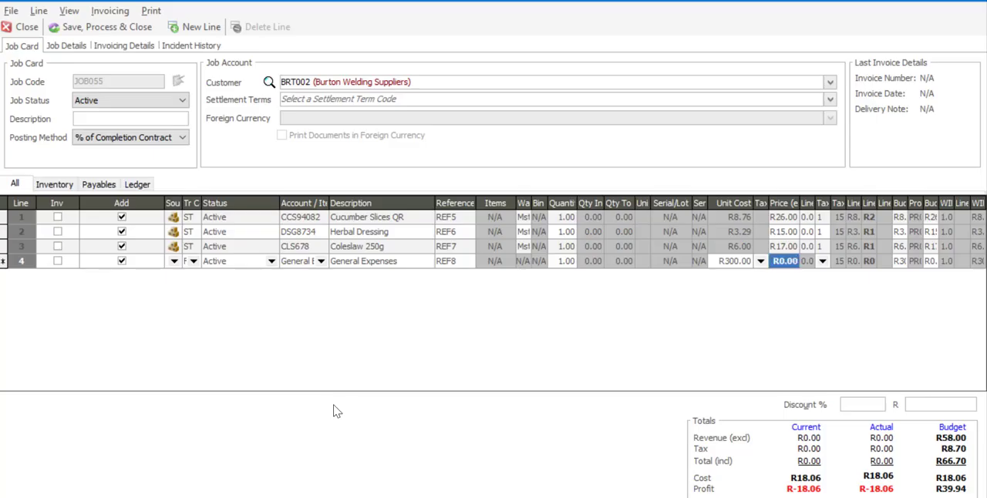
type("440")
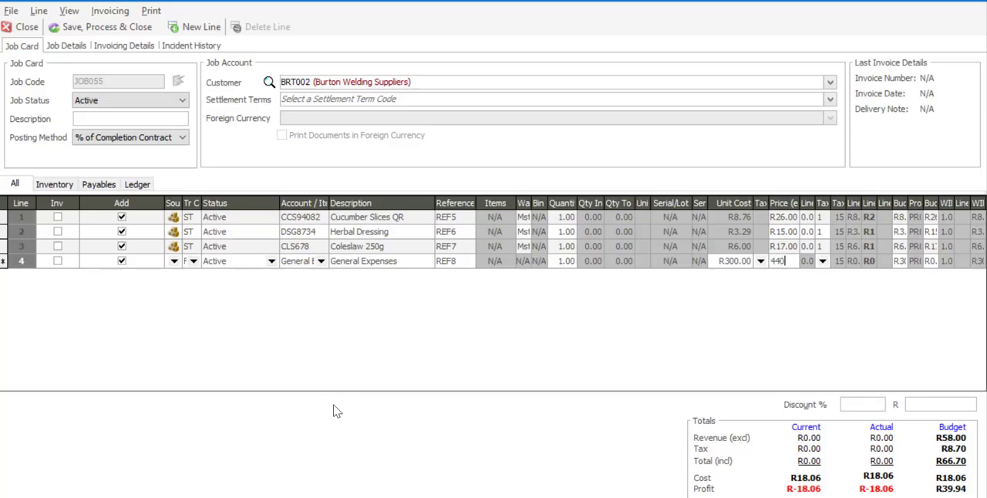
key("Tab")
key("Tab")
key("Tab")
key("Tab")
key("Tab")
key("Tab")
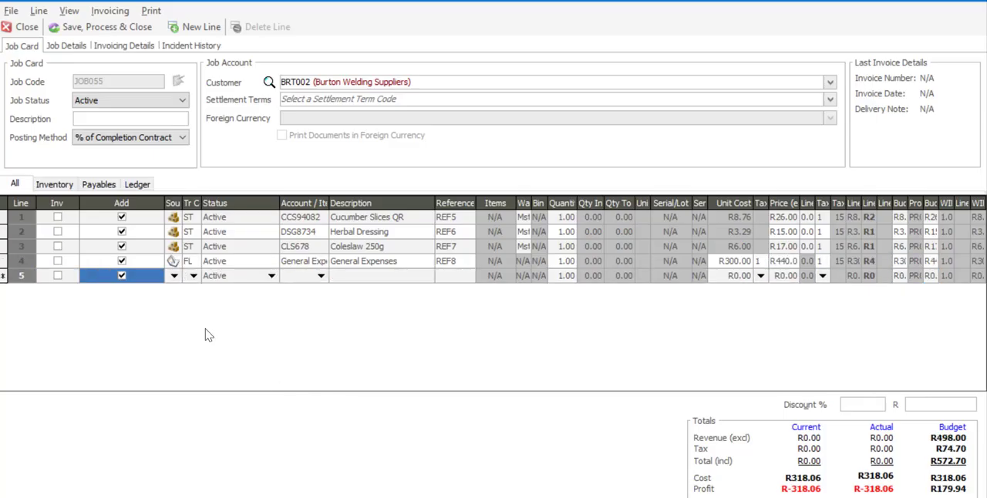
Set up line 5 with source PR, transaction code PAY and item O/T, Overtime at 1.5.
left_click(175, 275)
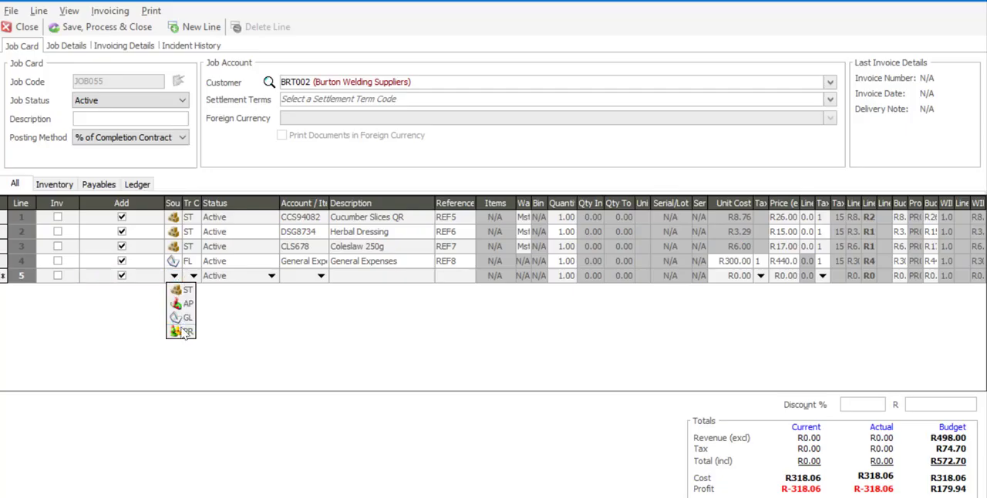
left_click(182, 329)
left_click(194, 276)
left_click(195, 303)
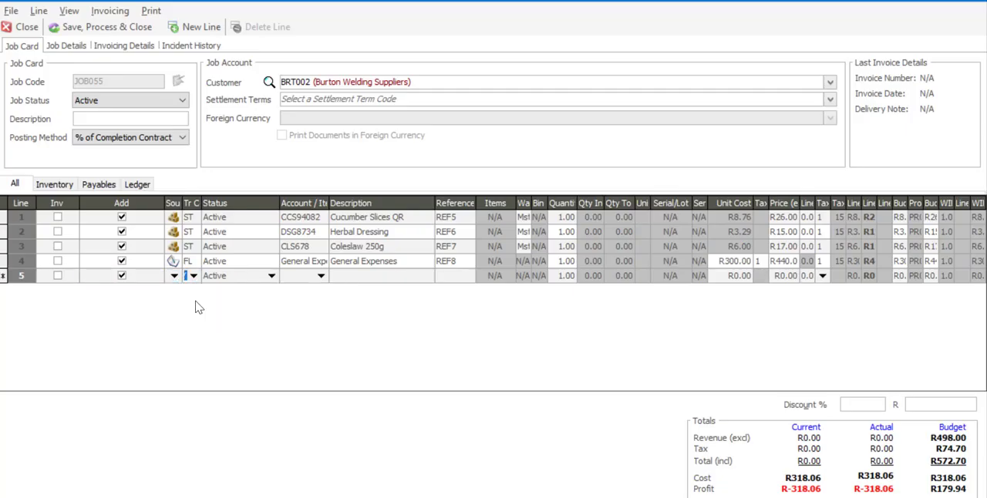
left_click(321, 276)
left_click(316, 301)
Complete the Overtime at 1.5 line with reference REF9, keeping the default quantity, unit cost and price.
key("Tab")
key("Tab")
type("REF")
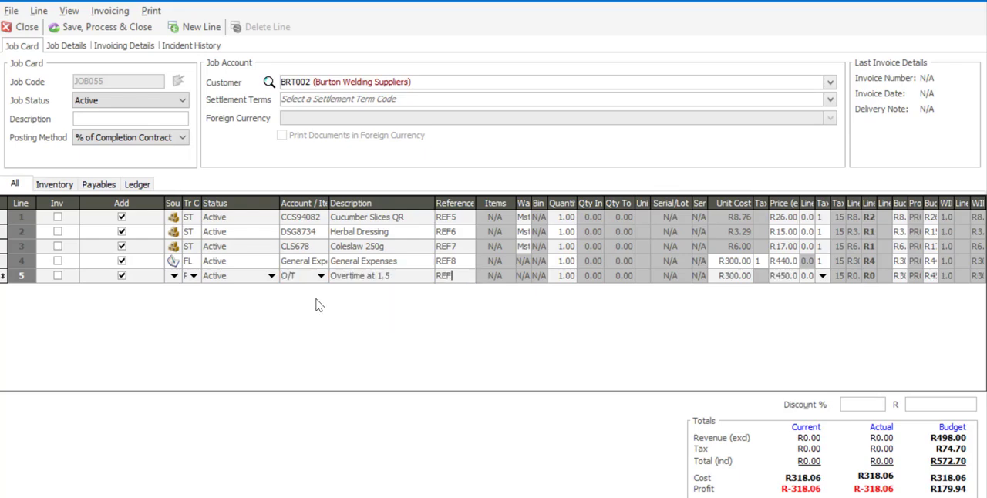
key("Tab")
key("Tab")
key("Tab")
key("Tab")
key("Tab")
key("Tab")
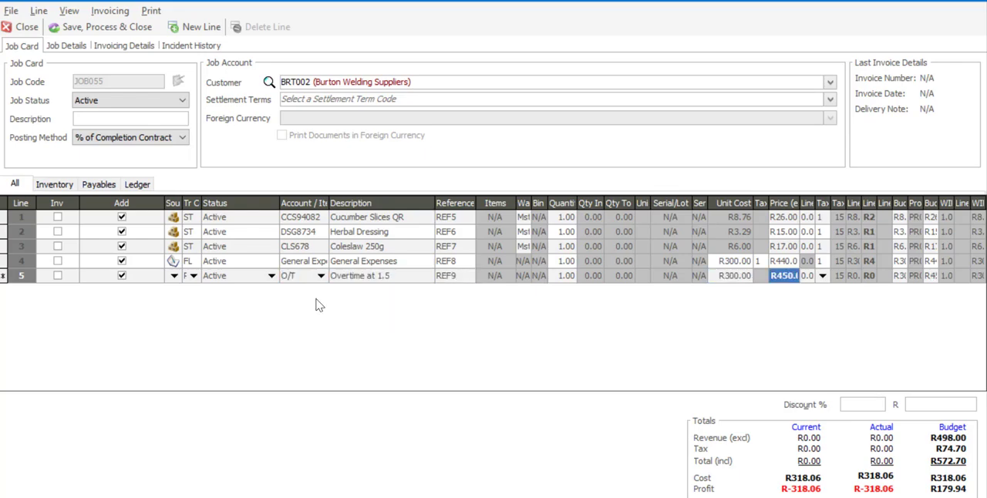
key("Tab")
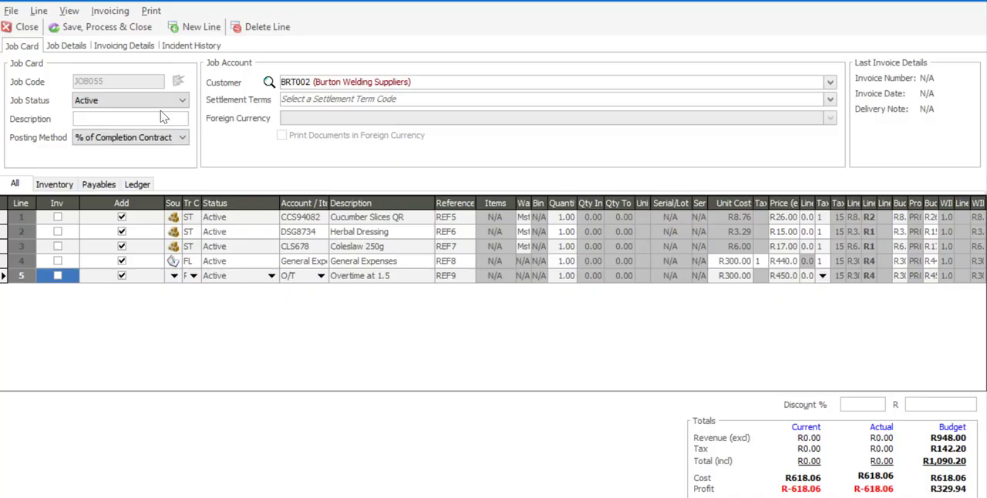
Save and process the job card, opening its Job Picking Slip document and closing the preview.
left_click(105, 32)
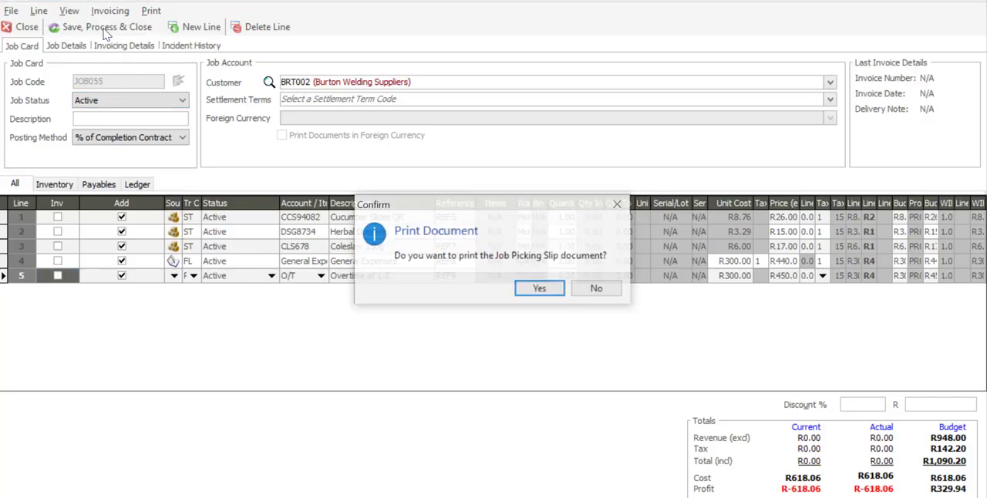
left_click(541, 289)
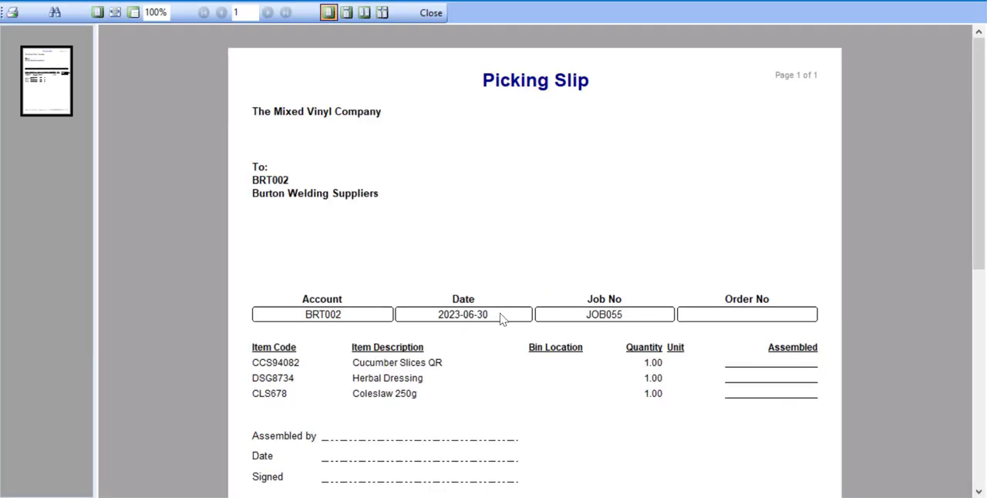
left_click(431, 13)
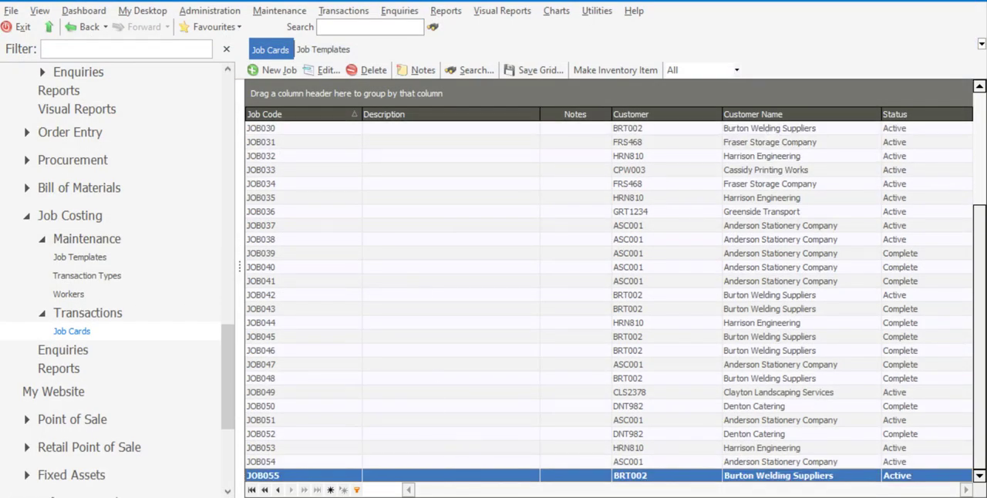
Reopen job card JOB055 and set its status to Complete, choosing a final invoice for all un-invoiced transactions.
left_click(323, 72)
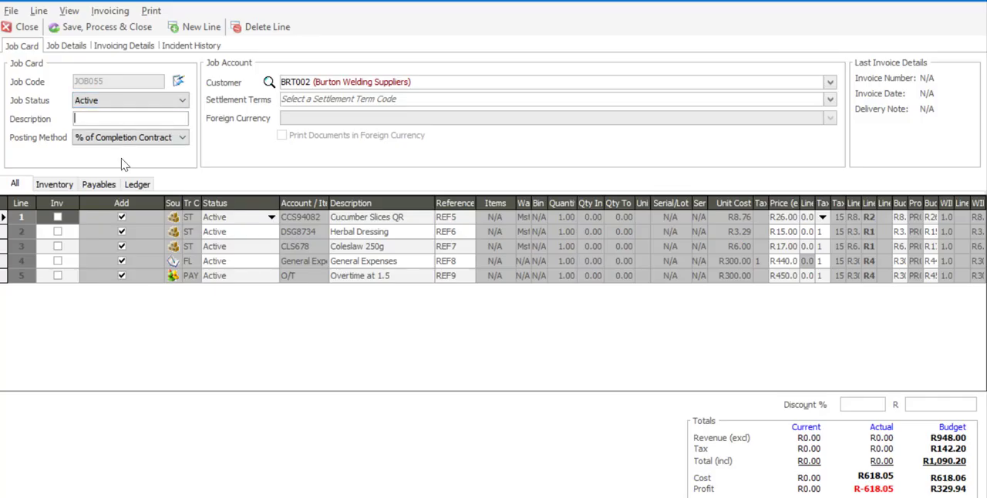
left_click(183, 103)
left_click(177, 125)
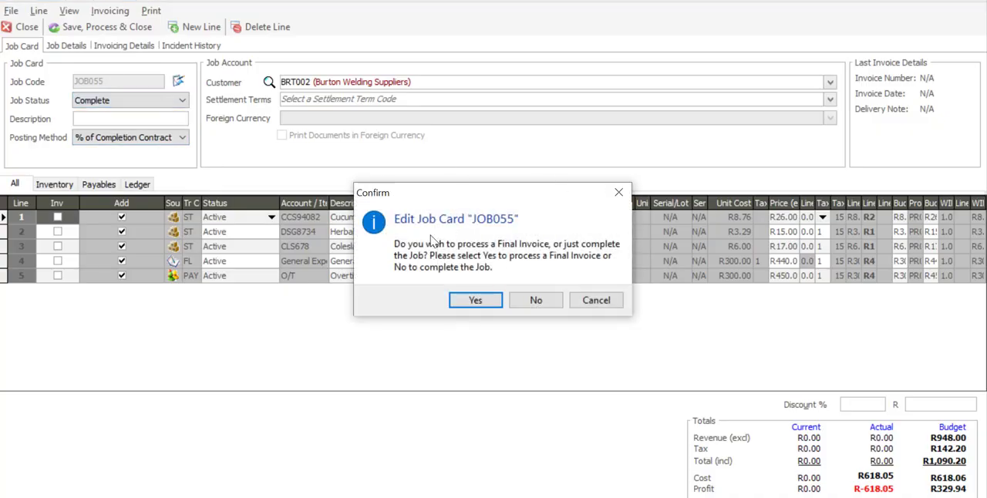
left_click(479, 305)
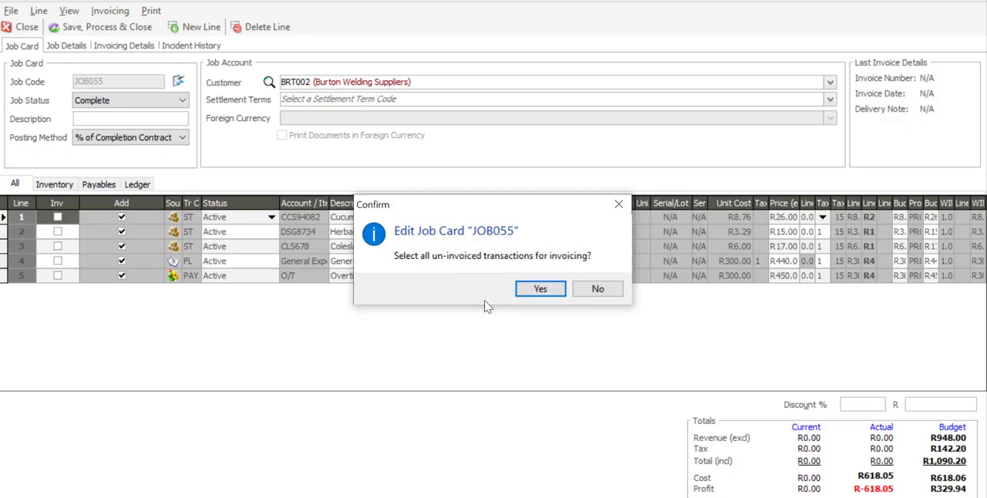
left_click(532, 290)
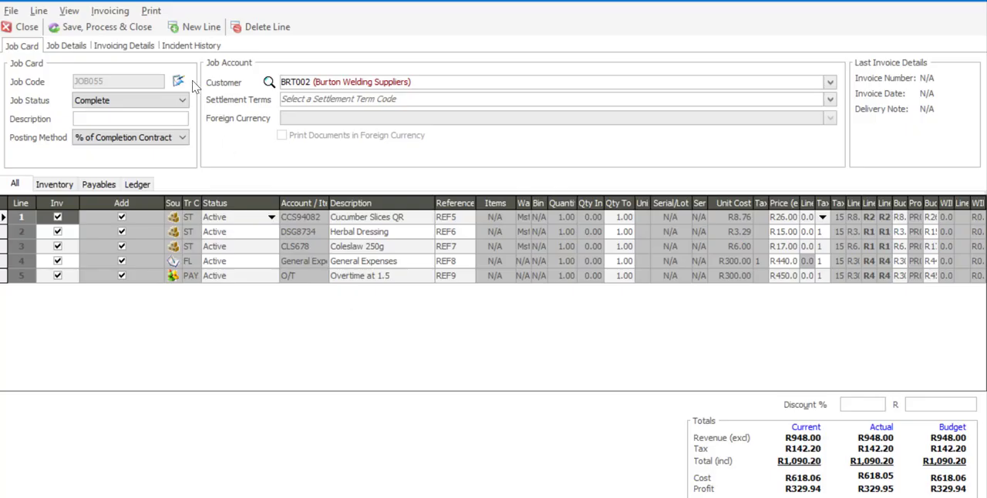
Save and process the completed job card, ignoring the over-terms warning and declining to print the Job Picking Slip and Job Invoice documents.
left_click(110, 35)
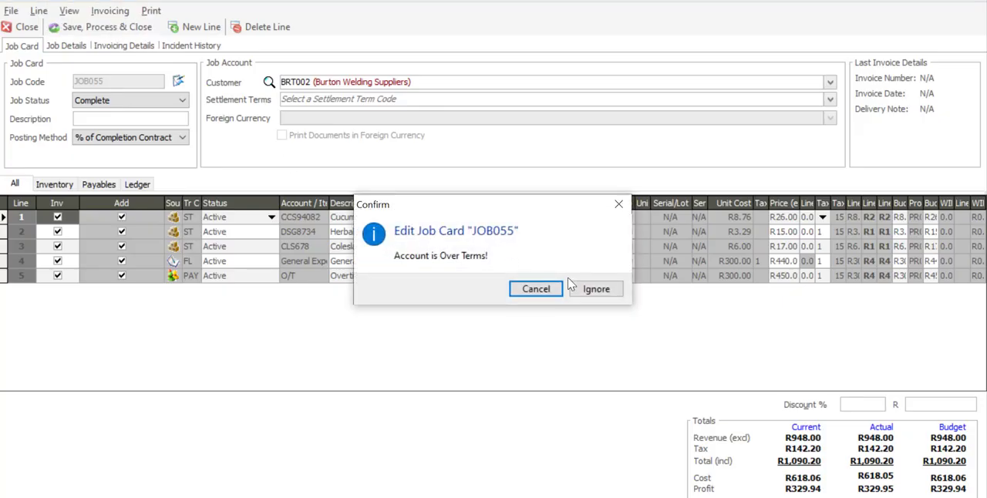
left_click(574, 290)
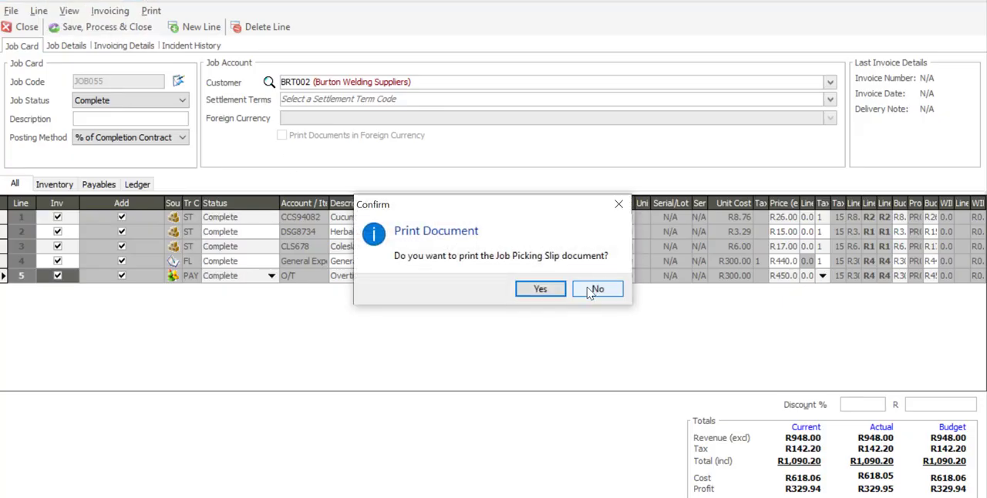
left_click(596, 290)
left_click(596, 290)
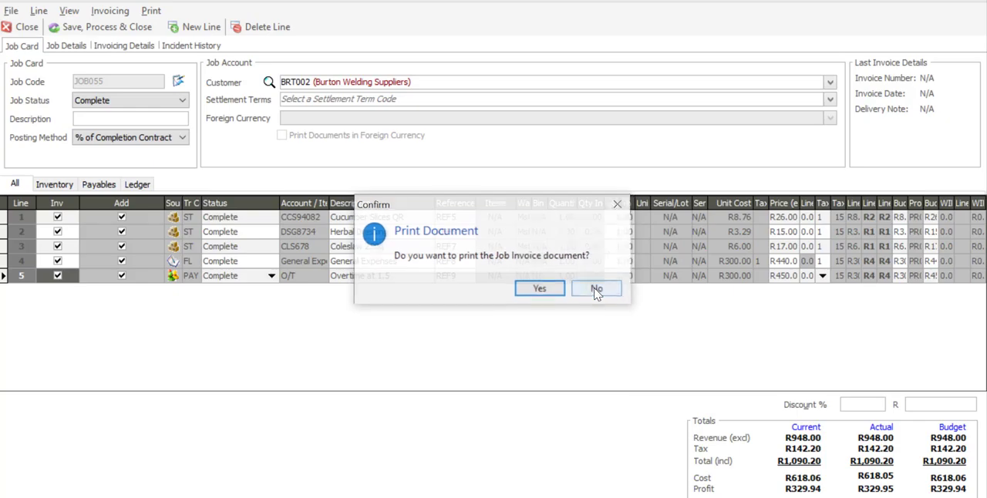
left_click(596, 290)
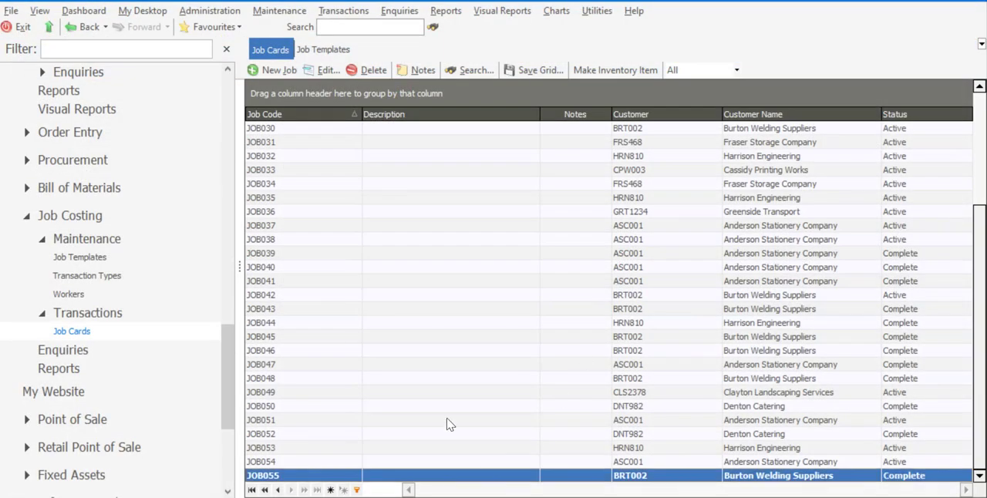
Reopen job card JOB055, make a template from it with the description New Service Schedule, and close the card.
left_click(322, 70)
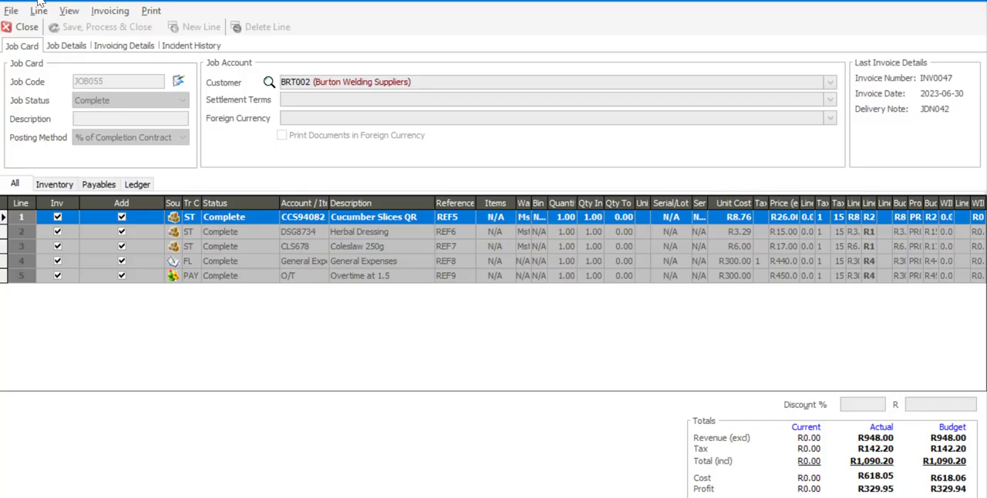
left_click(11, 11)
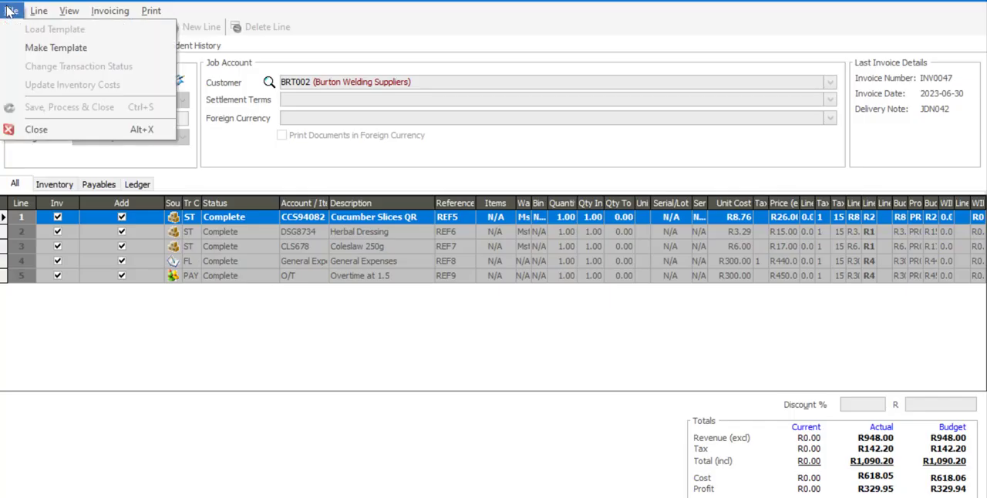
left_click(29, 50)
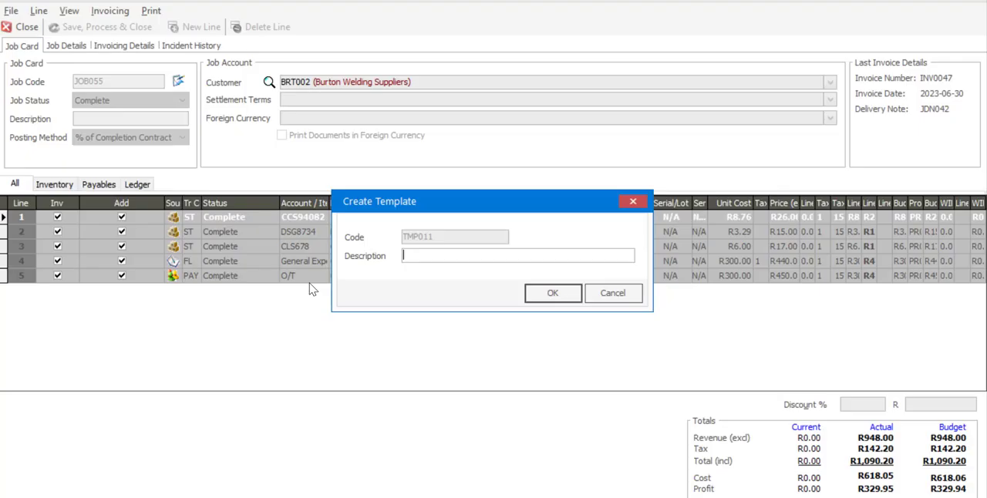
type("New Service Schedule")
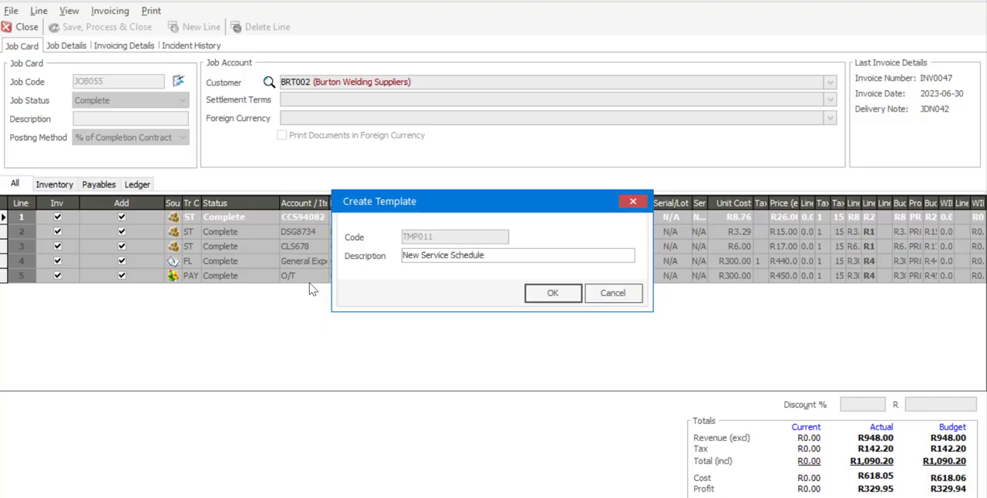
left_click(554, 300)
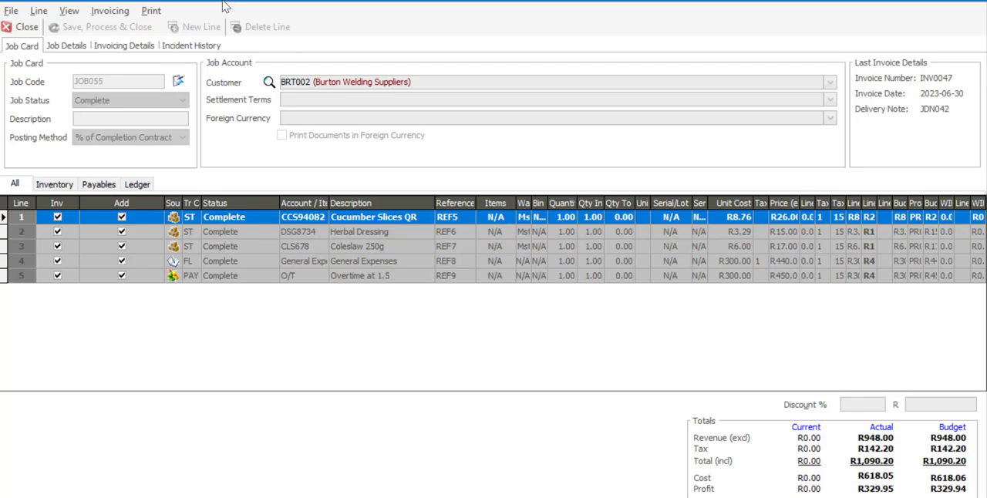
left_click(27, 28)
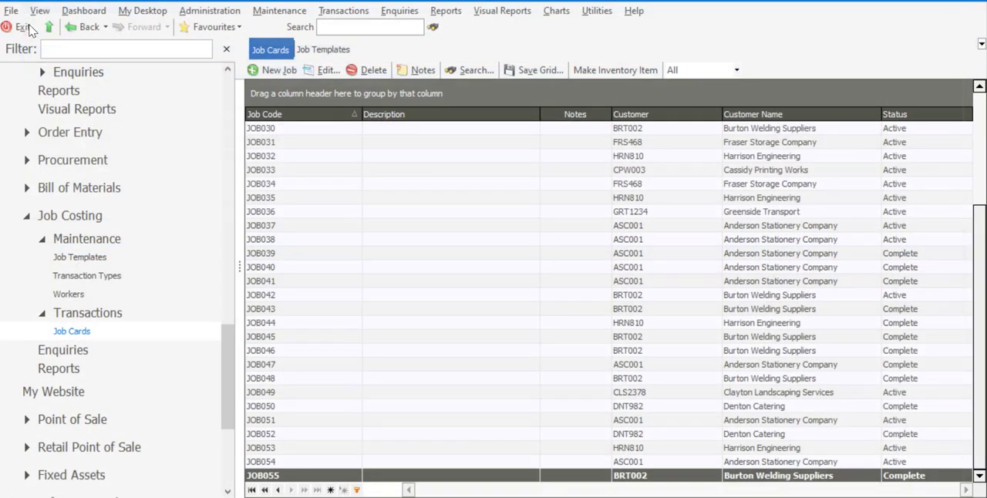
Create a new job card and load the New Service Schedule template (TMP011) into it.
left_click(277, 72)
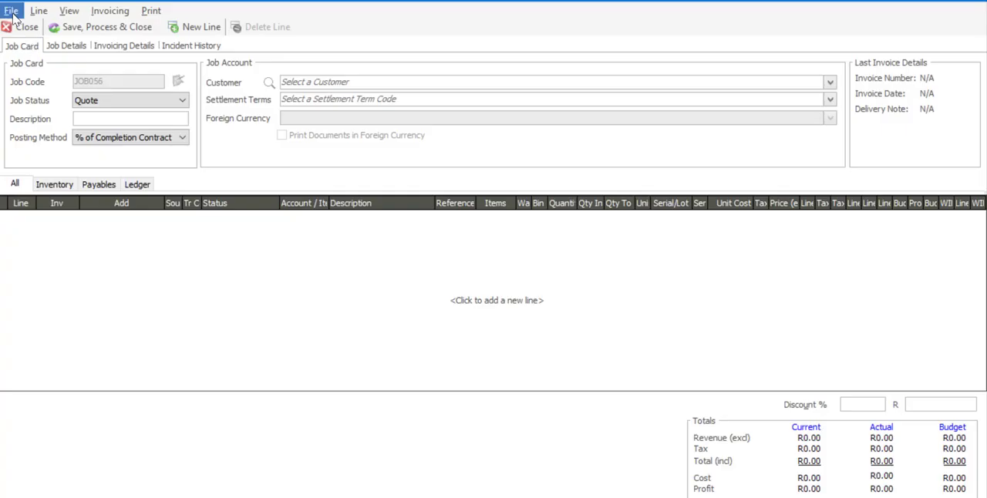
left_click(12, 10)
left_click(28, 29)
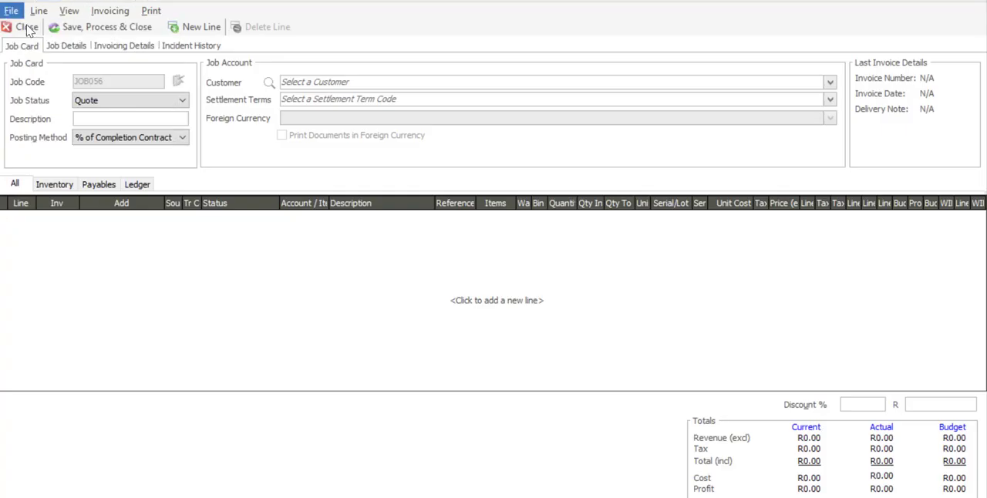
left_click_drag(660, 247, 663, 293)
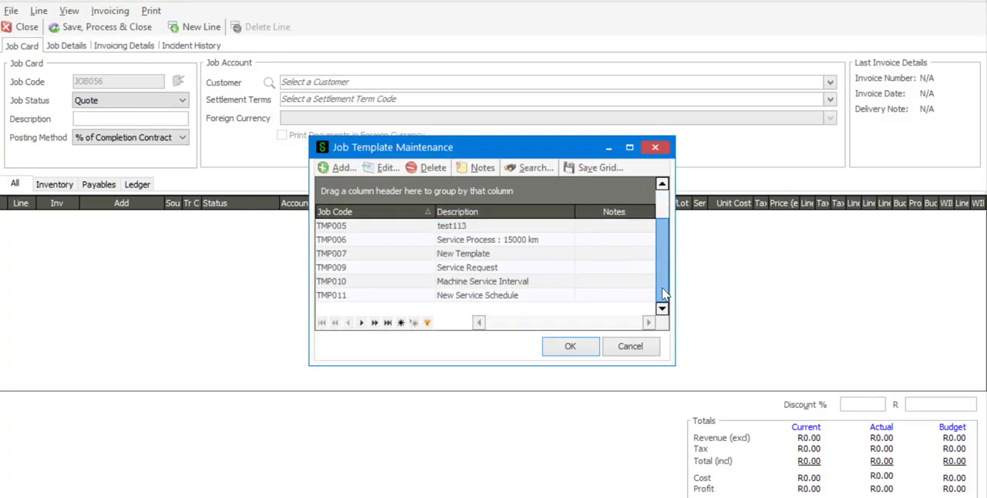
left_click(568, 298)
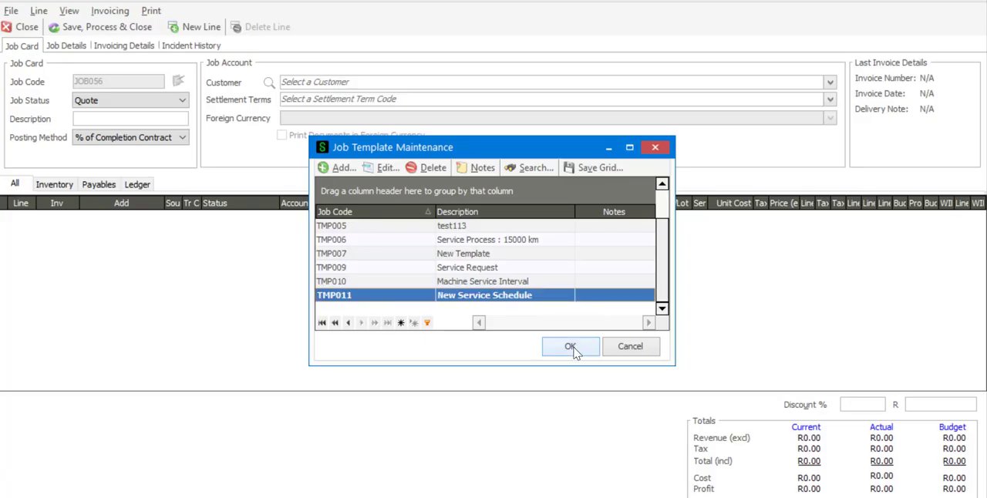
left_click(571, 347)
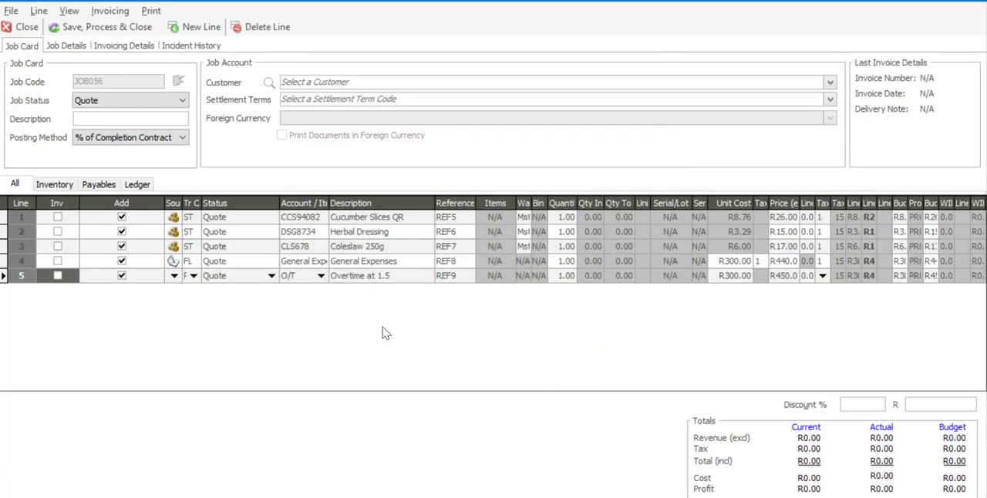